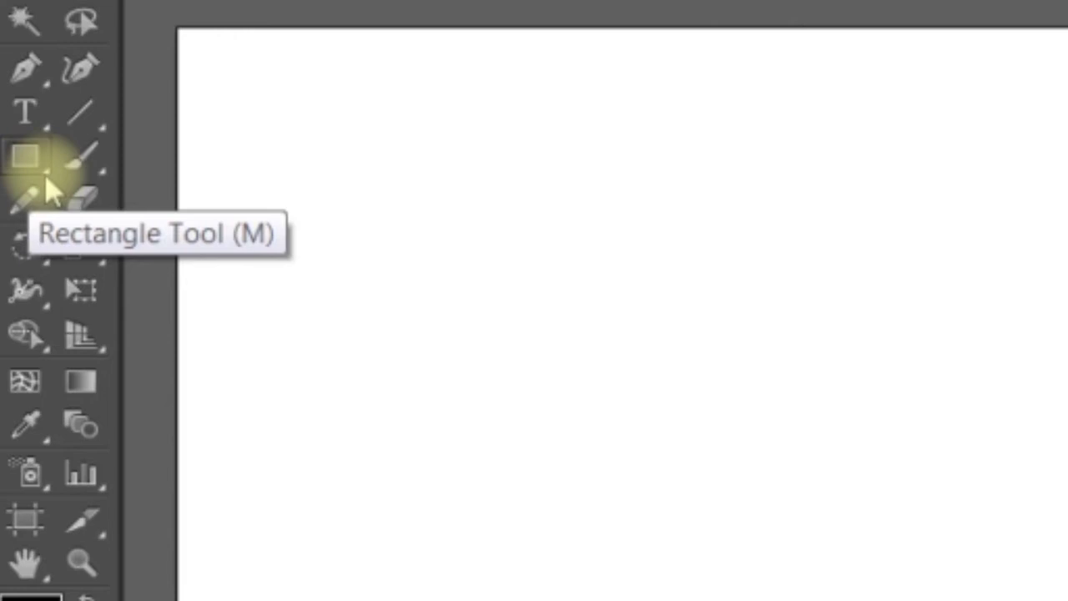
# Step: Reveal the Rectangle Tool's flyout of shape-drawing tools on the blank artboard
pyautogui.click(47, 179)
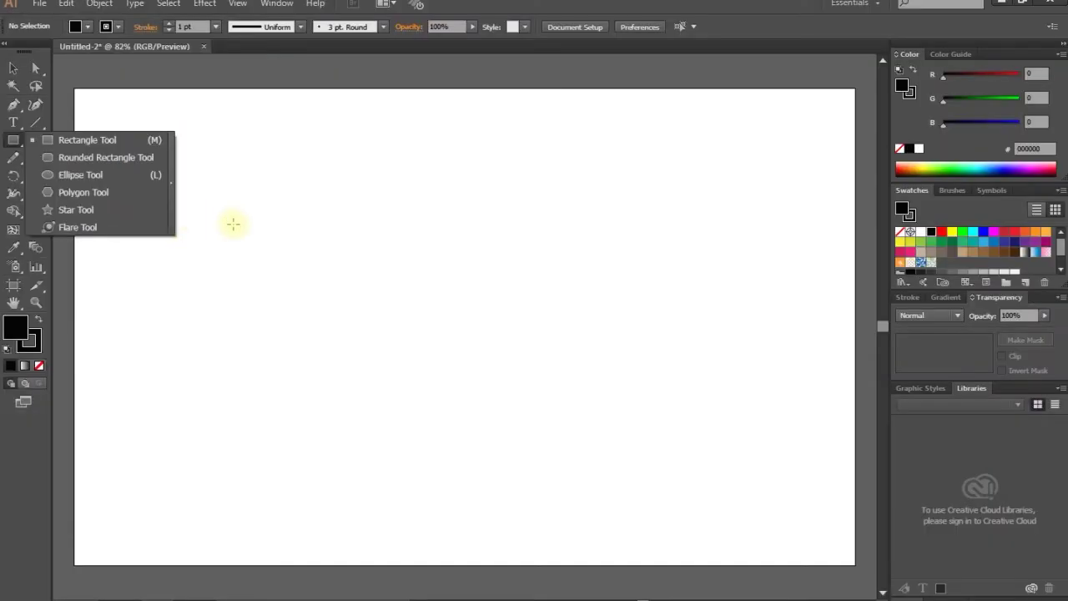
# Step: Draw a black 404.878 px square in the artboard's upper-left area
pyautogui.click(15, 144)
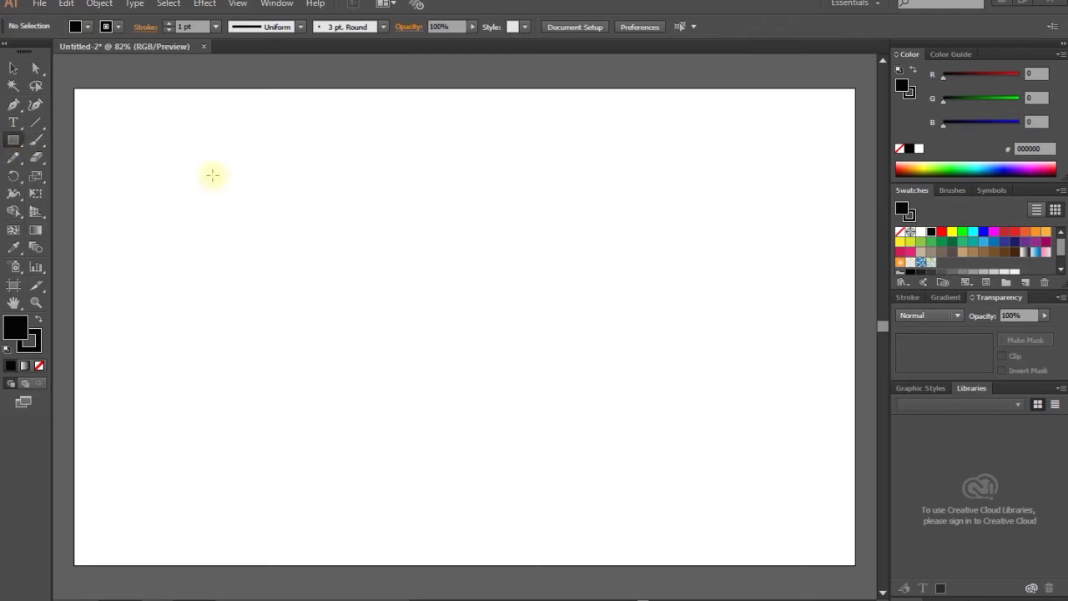
pyautogui.moveTo(176, 138)
pyautogui.mouseDown()
pyautogui.moveTo(362, 431)
pyautogui.moveTo(258, 369)
pyautogui.moveTo(196, 509)
pyautogui.moveTo(226, 436)
pyautogui.moveTo(245, 330)
pyautogui.moveTo(370, 334)
pyautogui.moveTo(201, 167)
pyautogui.moveTo(504, 317)
pyautogui.moveTo(660, 410)
pyautogui.moveTo(709, 345)
pyautogui.moveTo(567, 298)
pyautogui.moveTo(667, 341)
pyautogui.moveTo(617, 406)
pyautogui.moveTo(613, 492)
pyautogui.moveTo(488, 312)
pyautogui.moveTo(418, 290)
pyautogui.moveTo(389, 238)
pyautogui.moveTo(448, 262)
pyautogui.moveTo(525, 337)
pyautogui.moveTo(480, 273)
pyautogui.moveTo(575, 389)
pyautogui.moveTo(577, 401)
pyautogui.moveTo(554, 378)
pyautogui.moveTo(554, 408)
pyautogui.mouseUp()
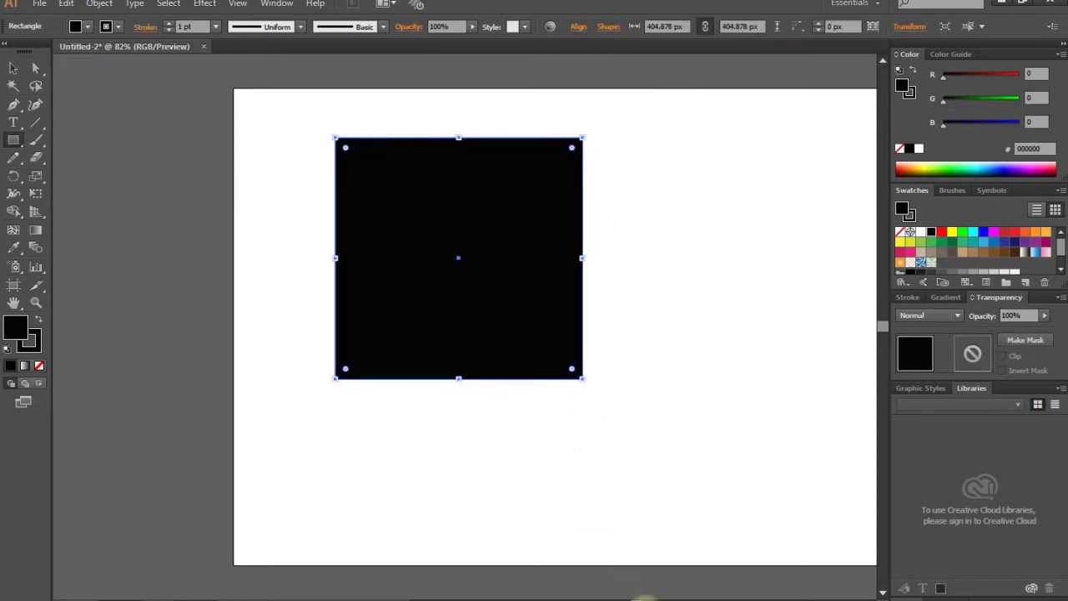
pyautogui.moveTo(637, 596); pyautogui.dragTo(643, 595)
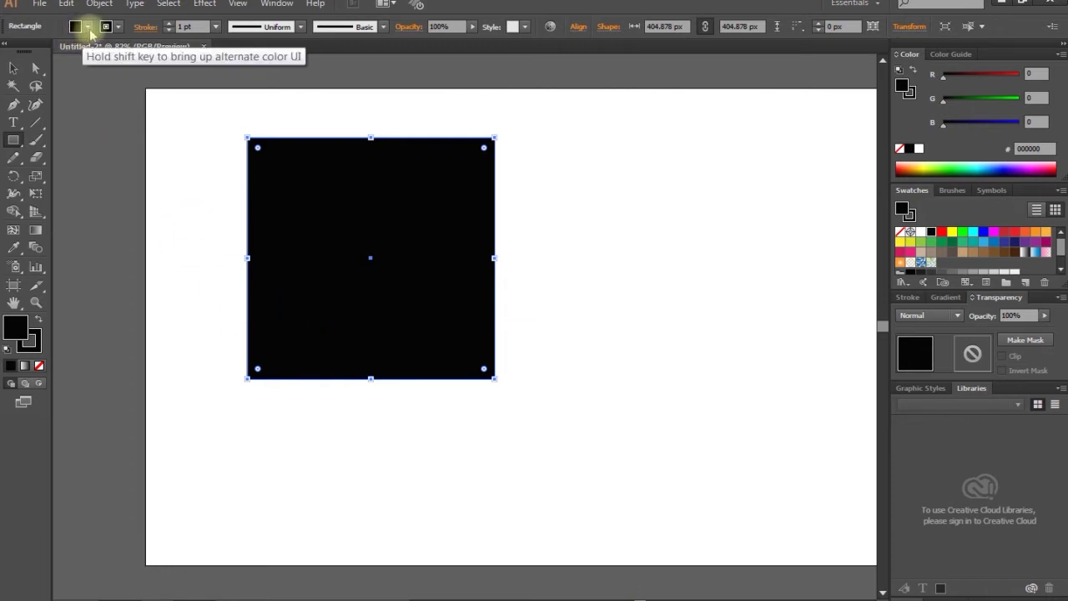
# Step: Try red, yellow and green fills on the square, then restore the black fill
pyautogui.click(89, 30)
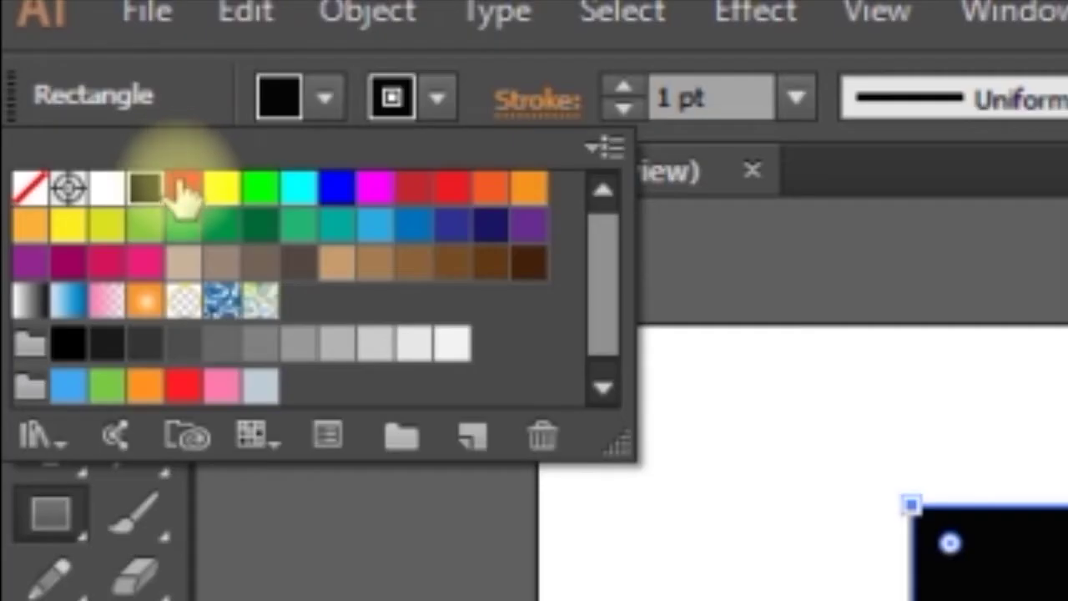
pyautogui.click(49, 51)
pyautogui.click(59, 51)
pyautogui.click(70, 51)
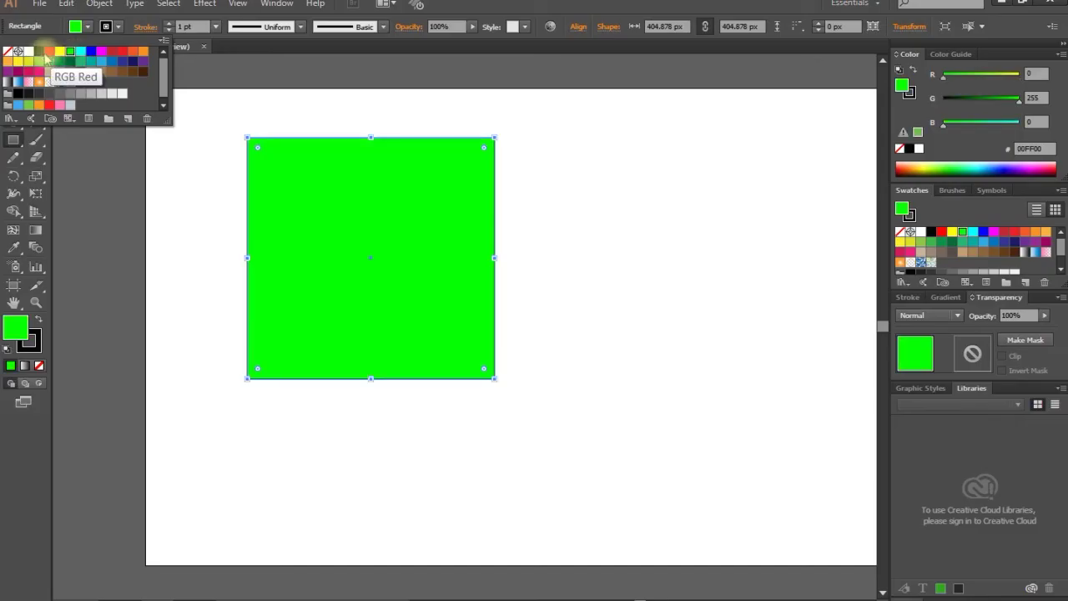
pyautogui.click(39, 52)
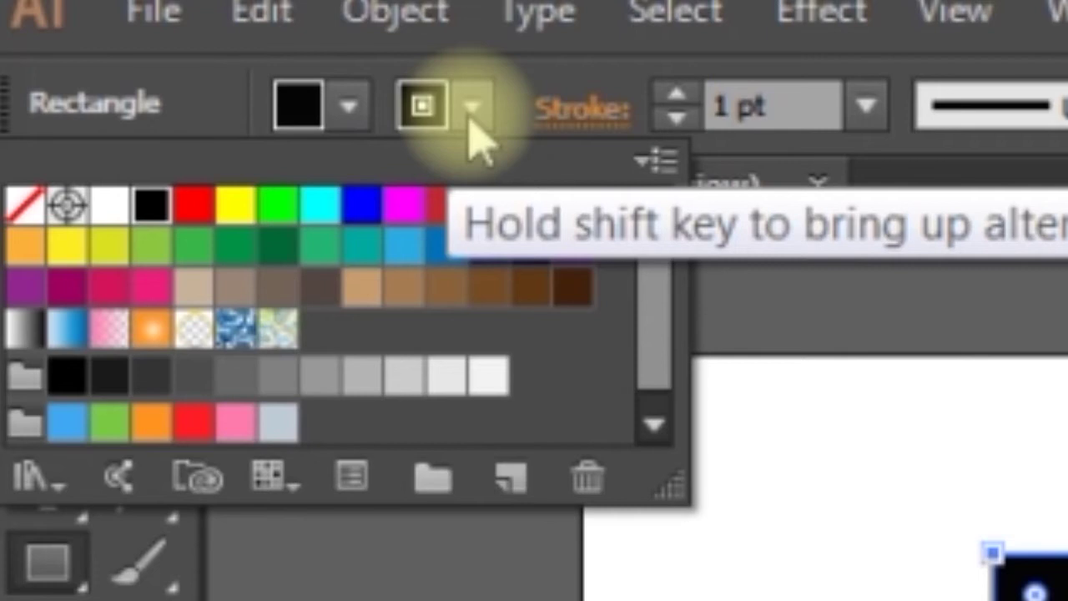
# Step: Set the square's stroke colour to yellow from the Stroke swatches
pyautogui.click(469, 119)
pyautogui.click(472, 113)
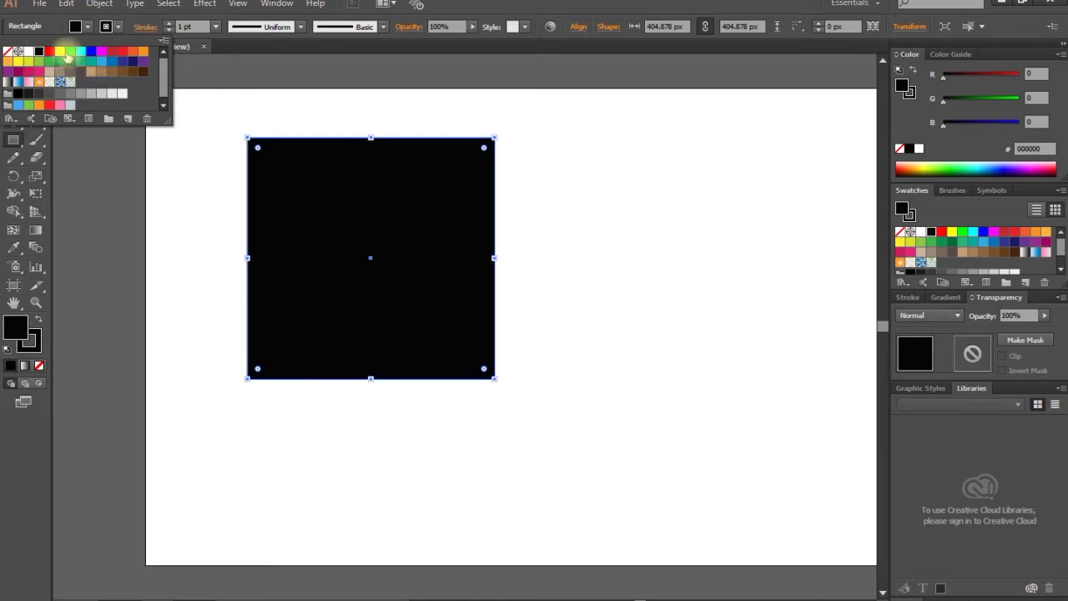
pyautogui.click(58, 53)
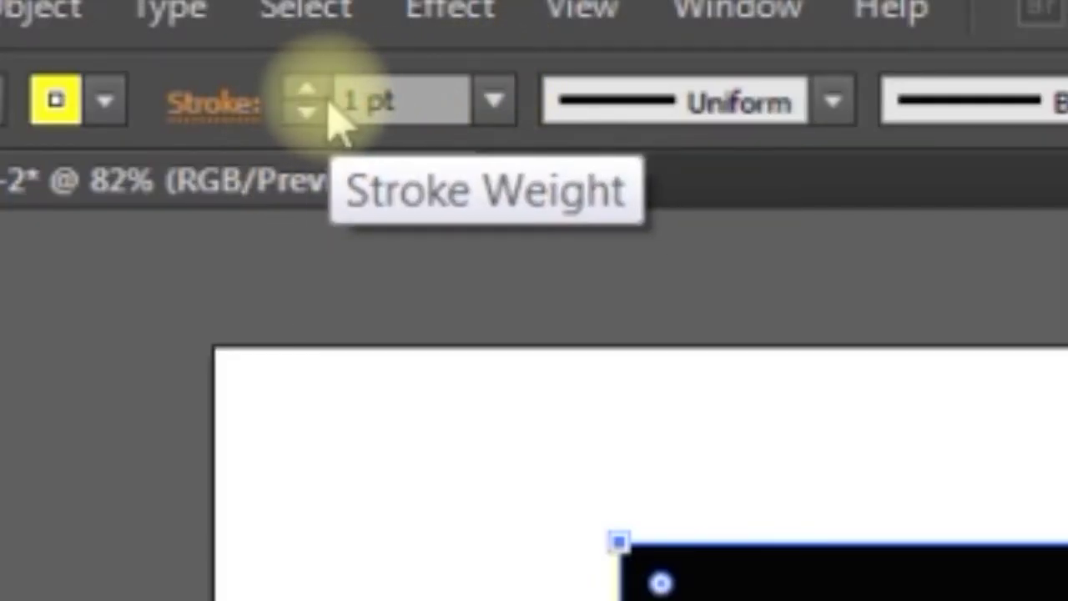
# Step: Raise the square's yellow stroke weight to 20 pt
pyautogui.click(312, 104)
pyautogui.click(311, 104)
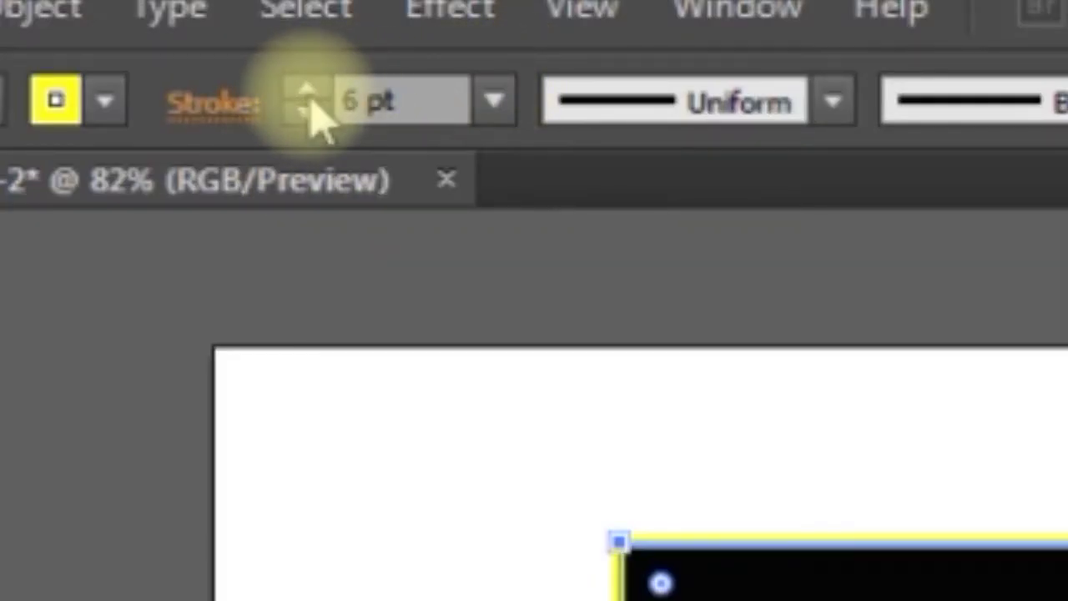
pyautogui.click(312, 103)
pyautogui.click(311, 103)
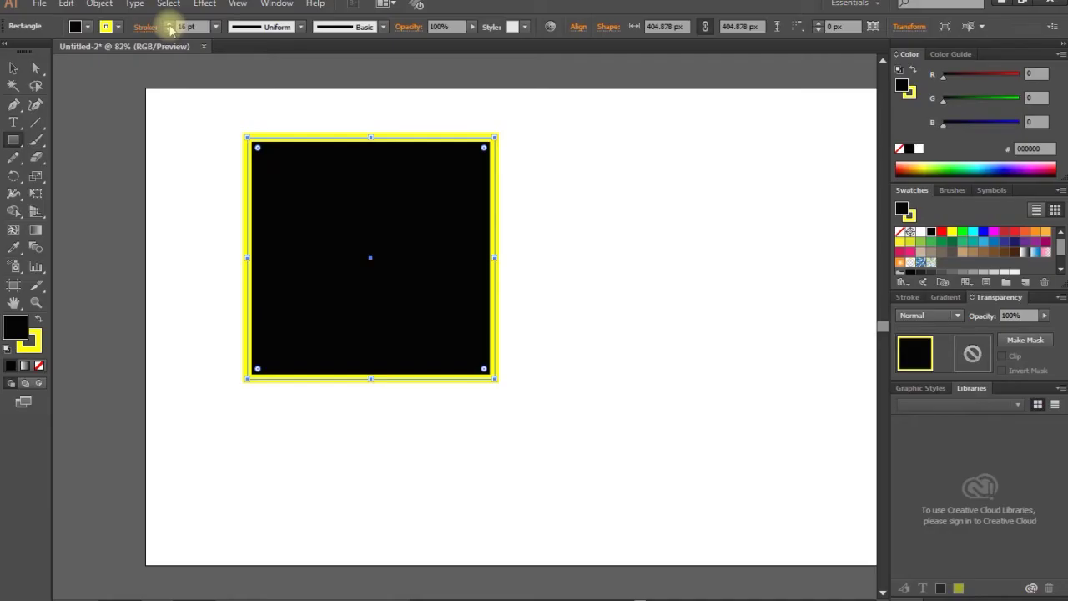
pyautogui.click(170, 25)
pyautogui.click(170, 25)
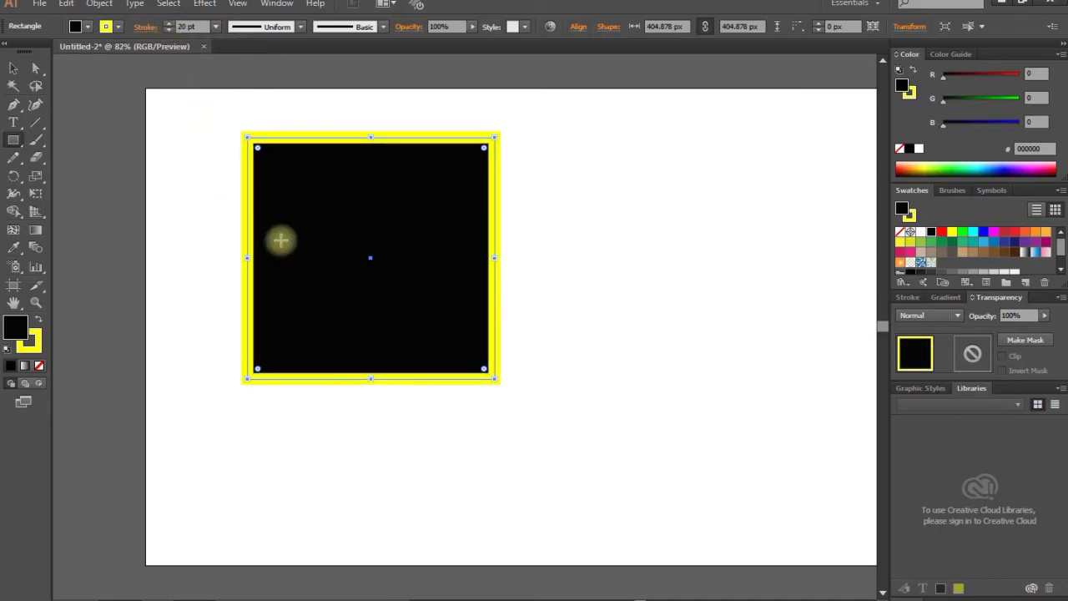
# Step: Browse the Variable Width Profile and Brush Definition lists, keeping Basic applied
pyautogui.click(302, 27)
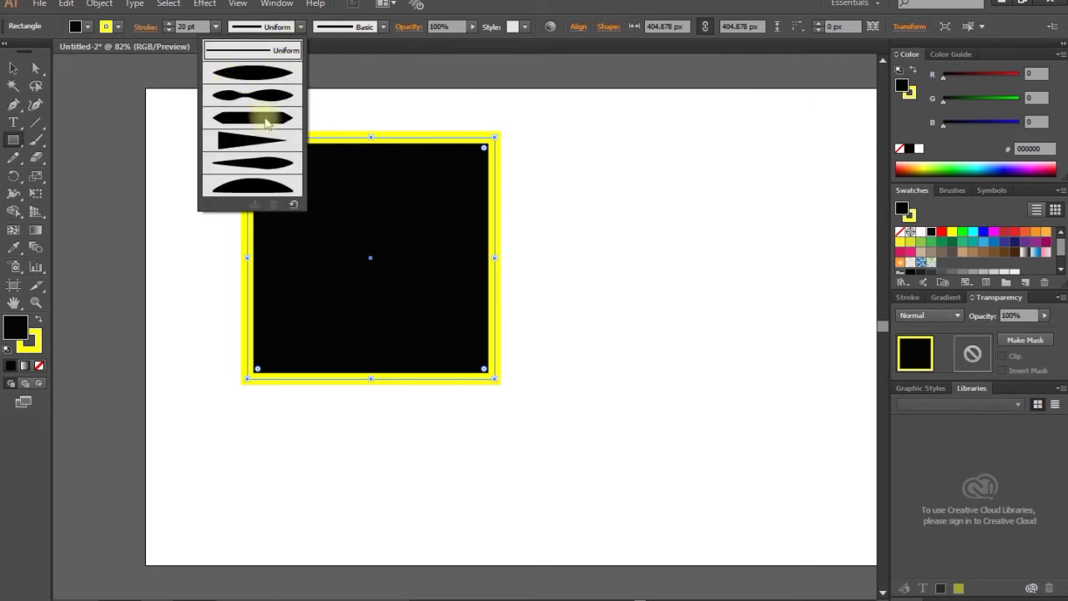
pyautogui.click(305, 27)
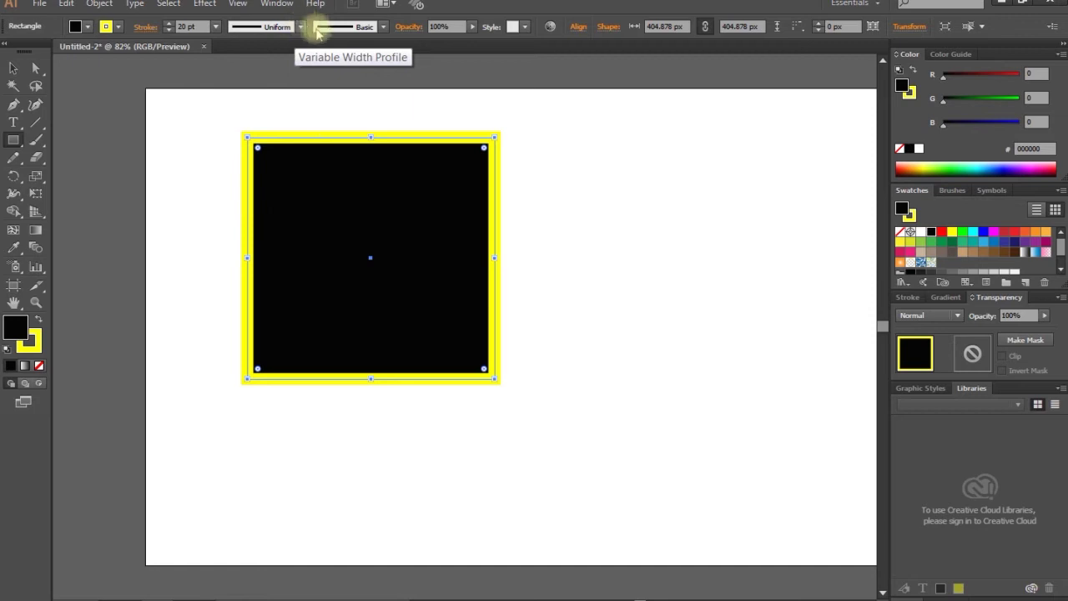
pyautogui.click(383, 26)
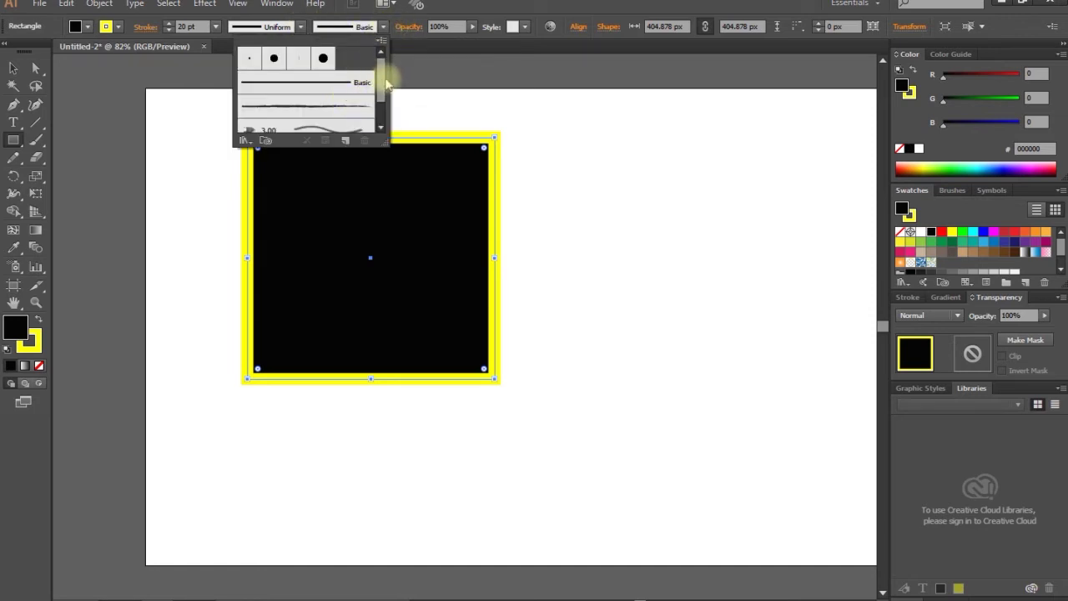
pyautogui.moveTo(381, 83); pyautogui.dragTo(384, 123)
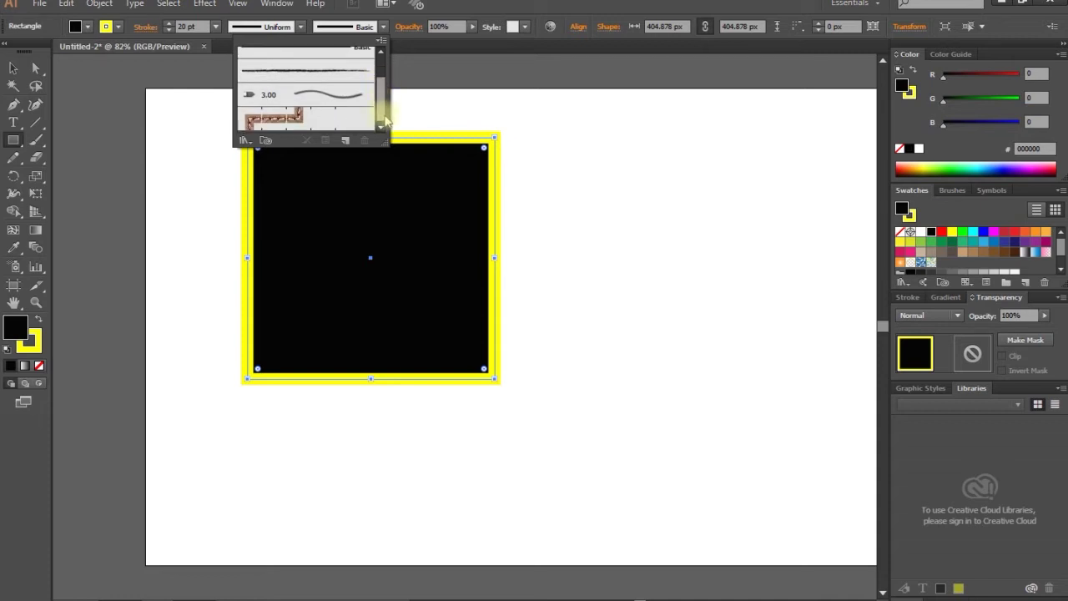
pyautogui.moveTo(384, 142)
pyautogui.mouseDown()
pyautogui.moveTo(400, 273)
pyautogui.moveTo(266, 154)
pyautogui.mouseUp()
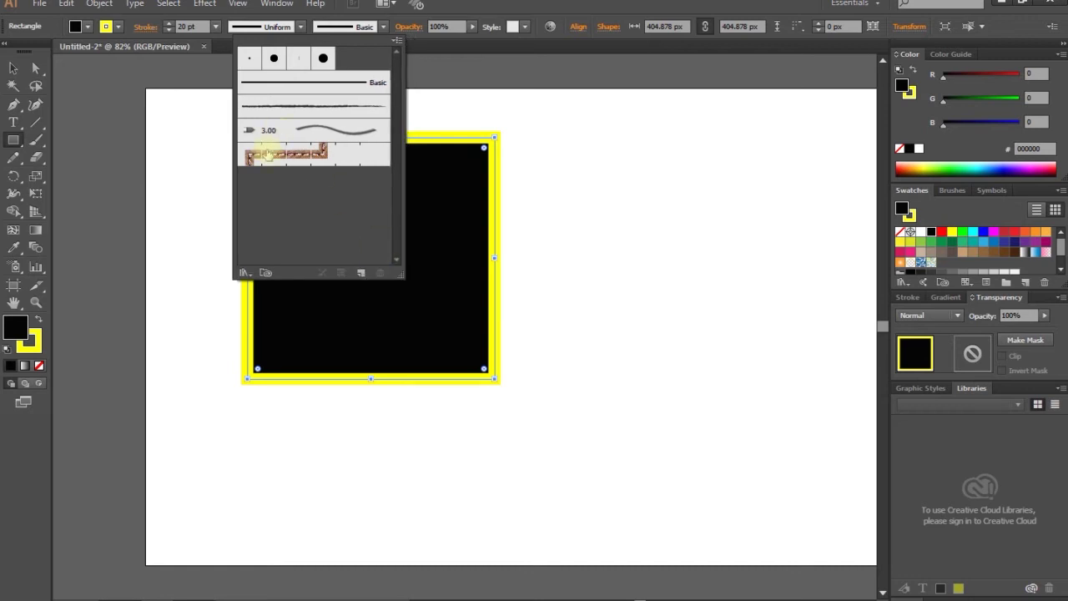
pyautogui.click(385, 28)
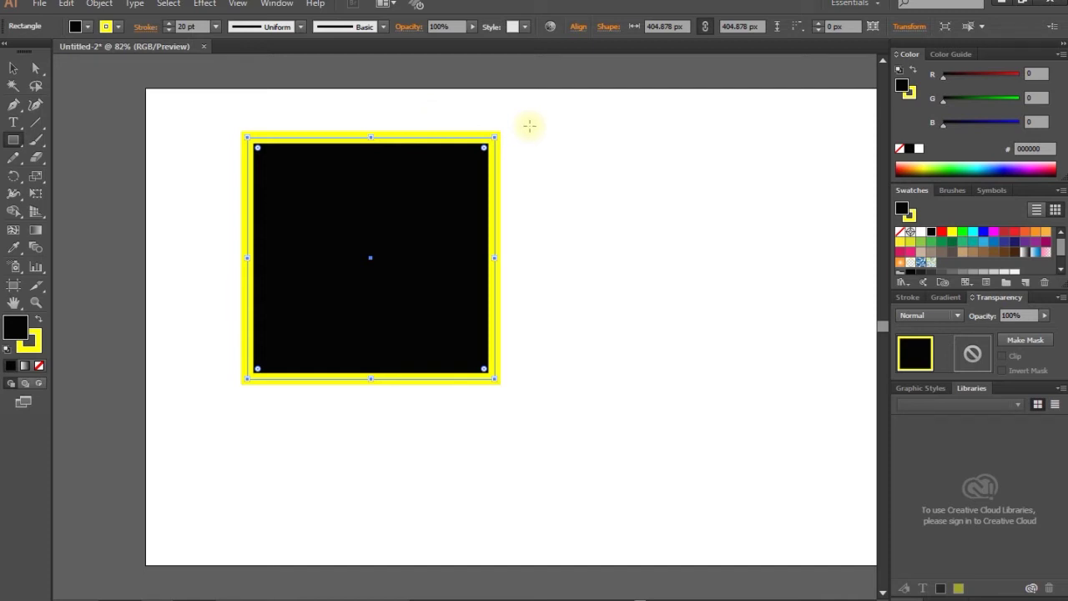
# Step: Reduce the square's stroke weight to 8 pt in the Appearance panel
pyautogui.click(269, 6)
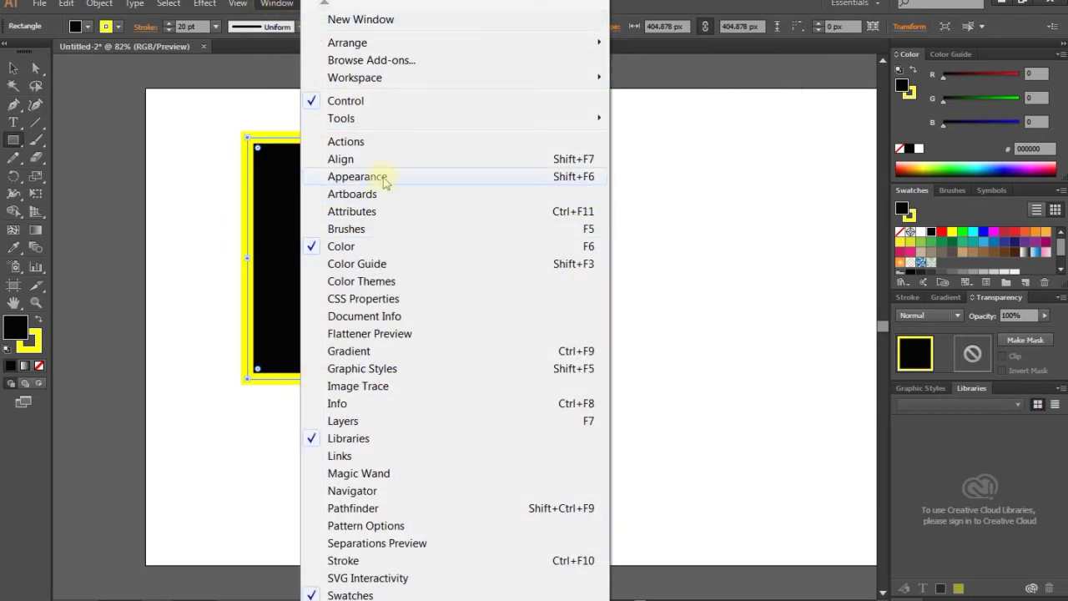
pyautogui.click(459, 177)
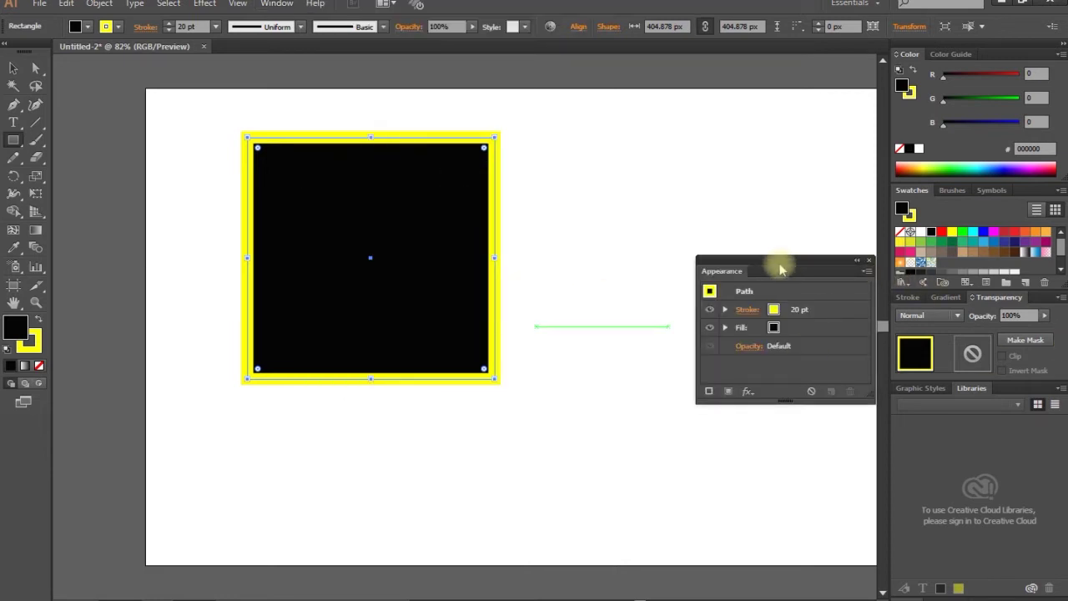
pyautogui.moveTo(720, 272); pyautogui.dragTo(579, 338)
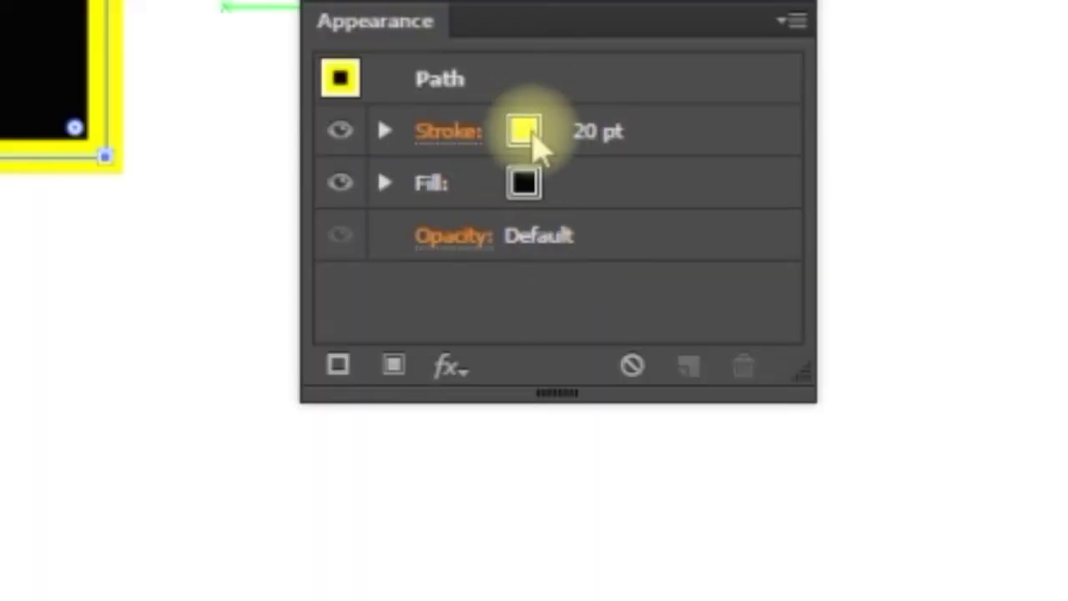
pyautogui.click(534, 131)
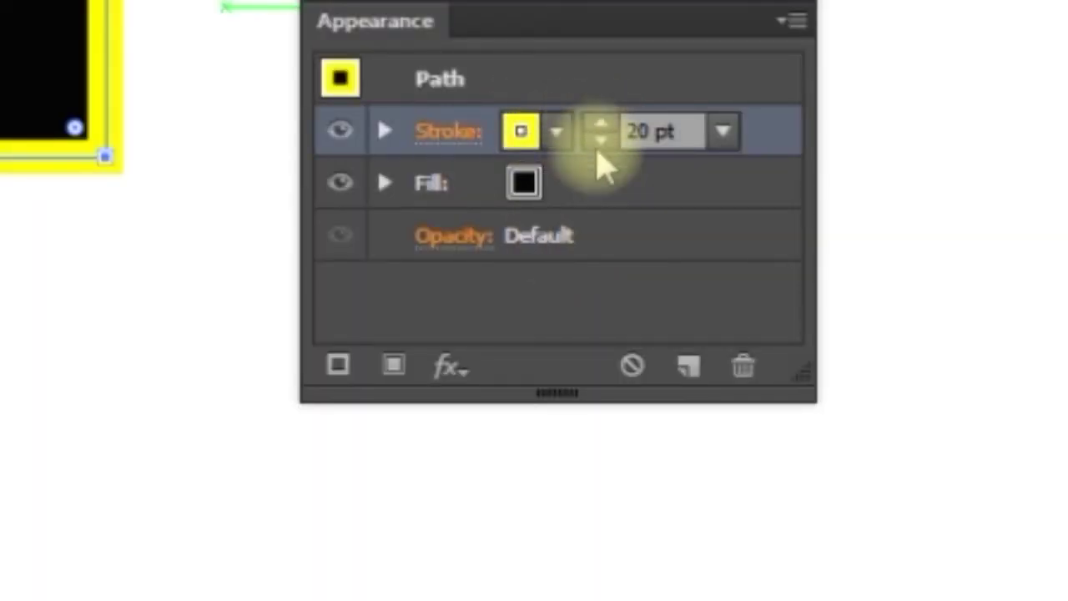
pyautogui.click(594, 144)
pyautogui.click(594, 144)
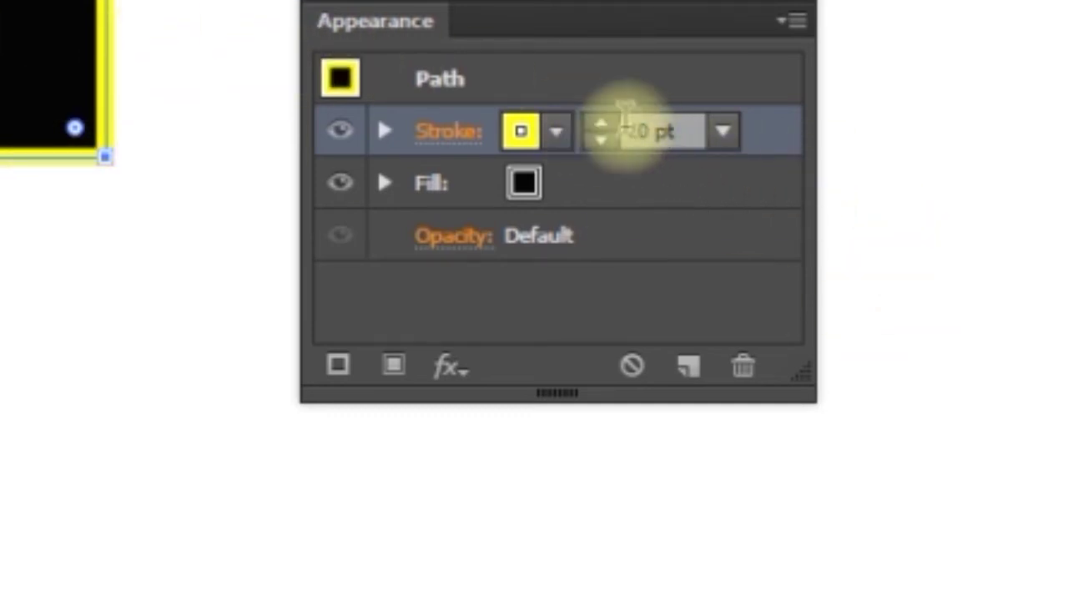
pyautogui.click(601, 140)
pyautogui.click(601, 140)
# Step: Inspect the square's fill and transparency options, leaving opacity at 100%, then close Transparency
pyautogui.click(524, 200)
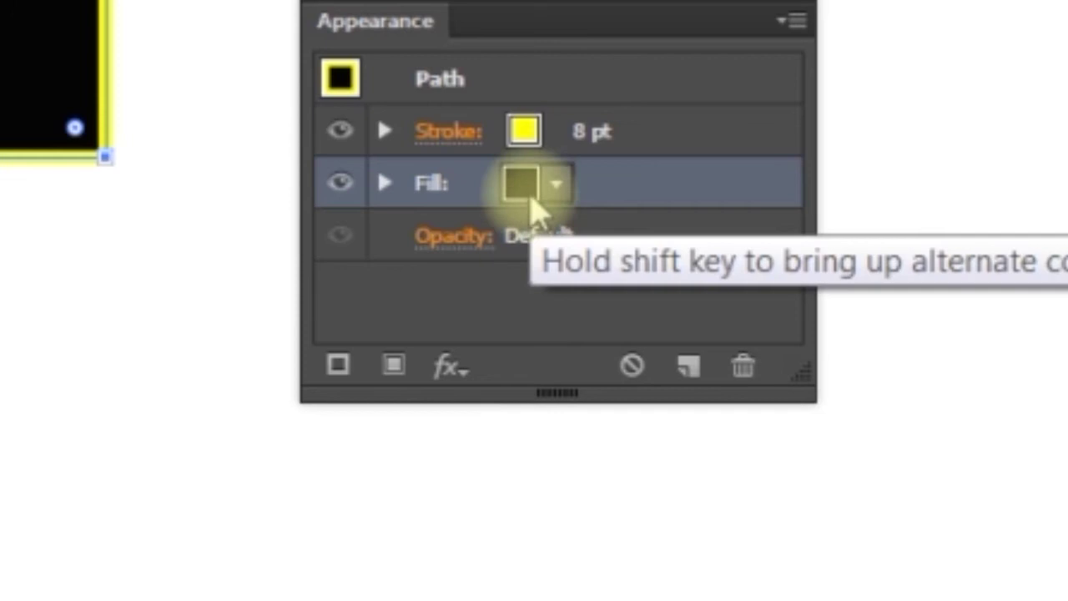
pyautogui.click(467, 237)
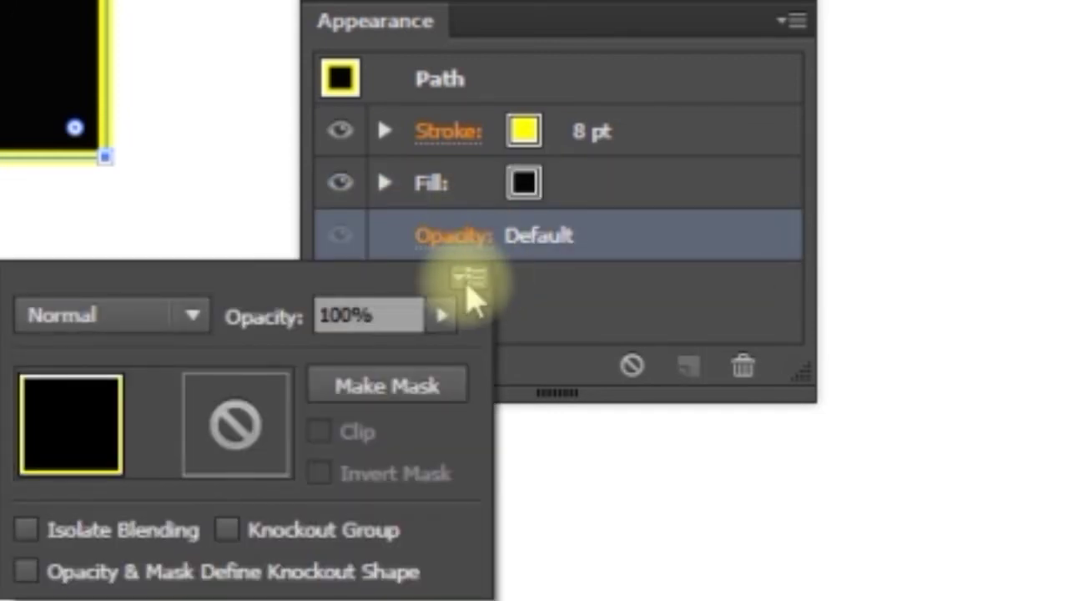
pyautogui.click(468, 279)
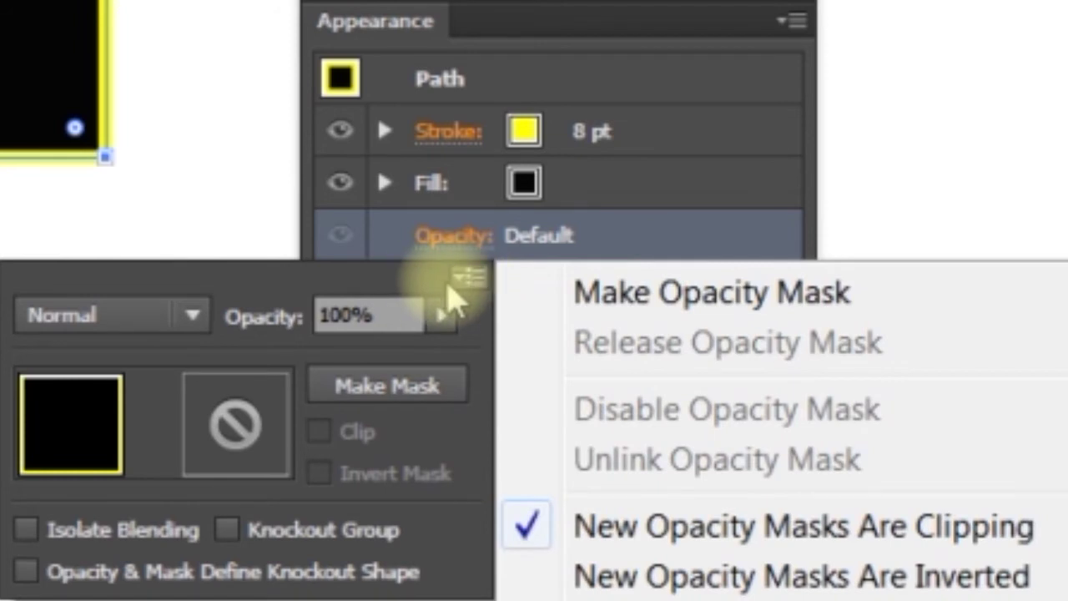
pyautogui.press('Escape')
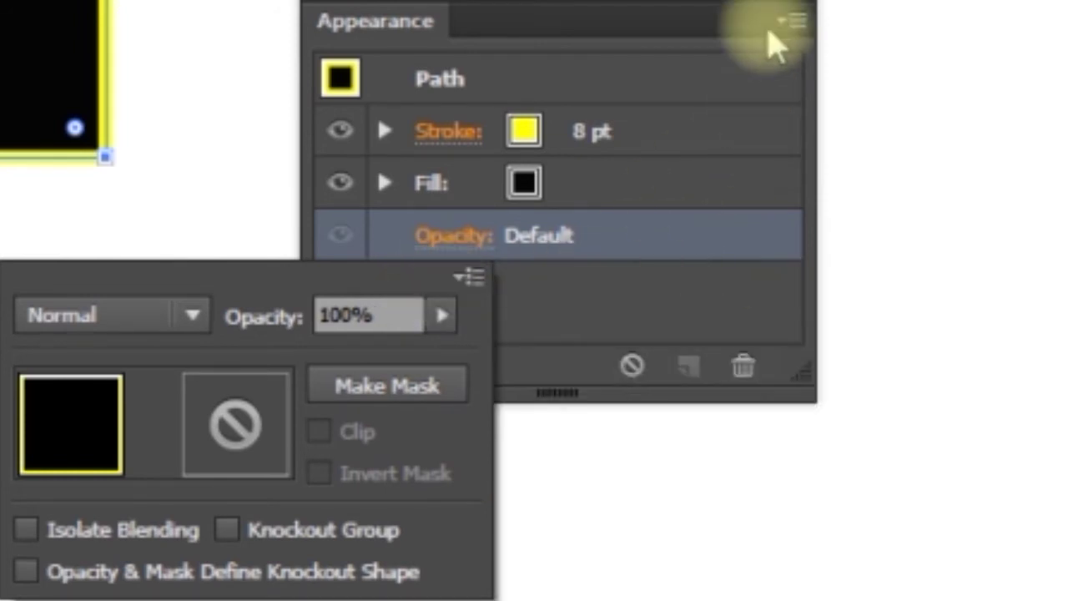
pyautogui.click(776, 12)
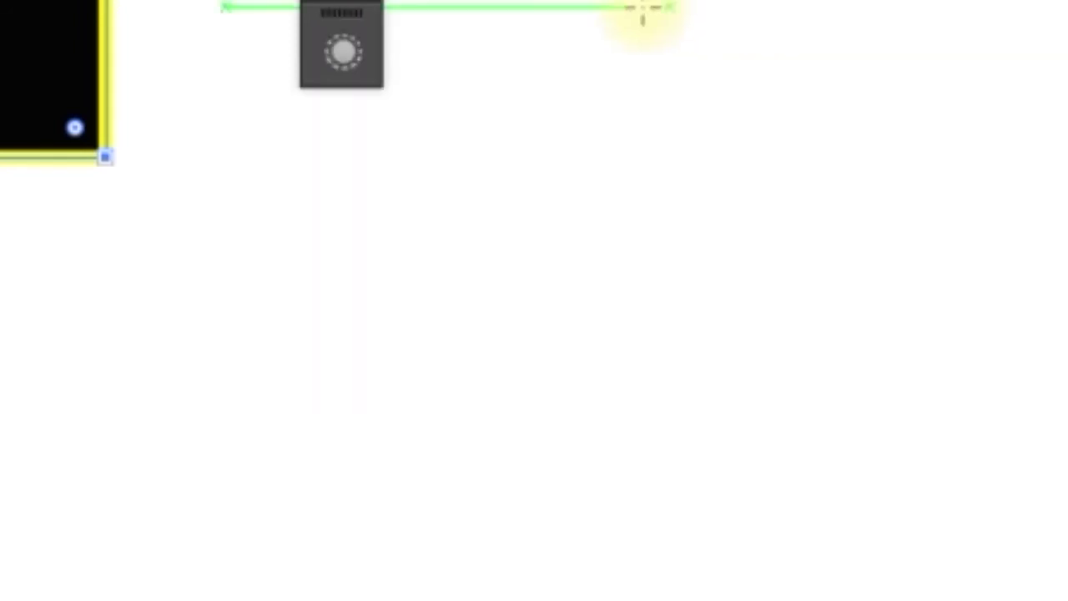
# Step: Dock the Appearance panel into the Graphic Styles/Libraries panel group
pyautogui.click(327, 13)
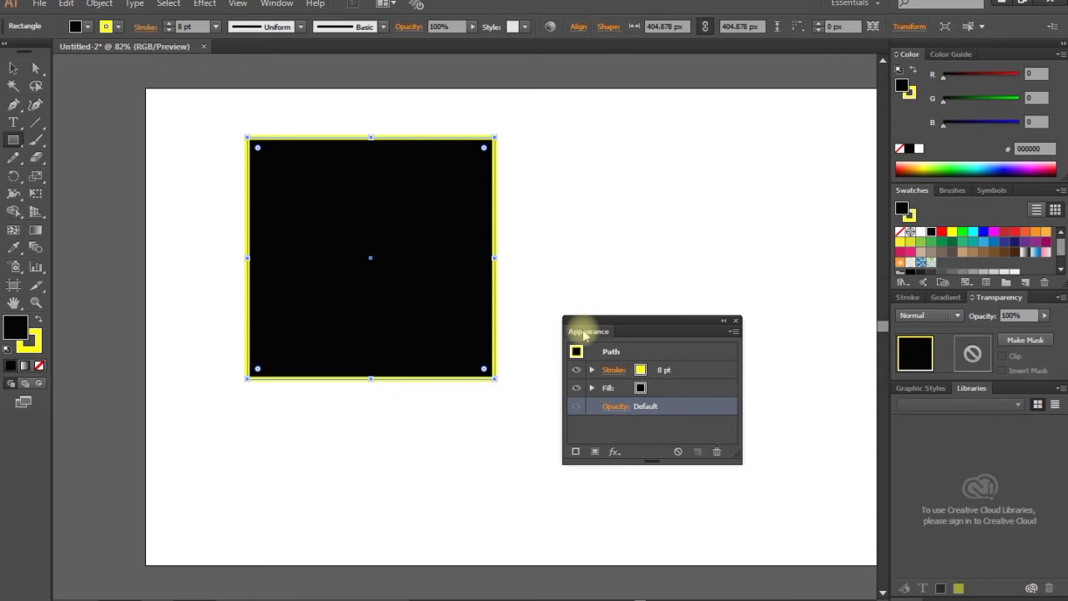
pyautogui.moveTo(585, 334)
pyautogui.mouseDown()
pyautogui.moveTo(890, 379)
pyautogui.moveTo(918, 400)
pyautogui.mouseUp()
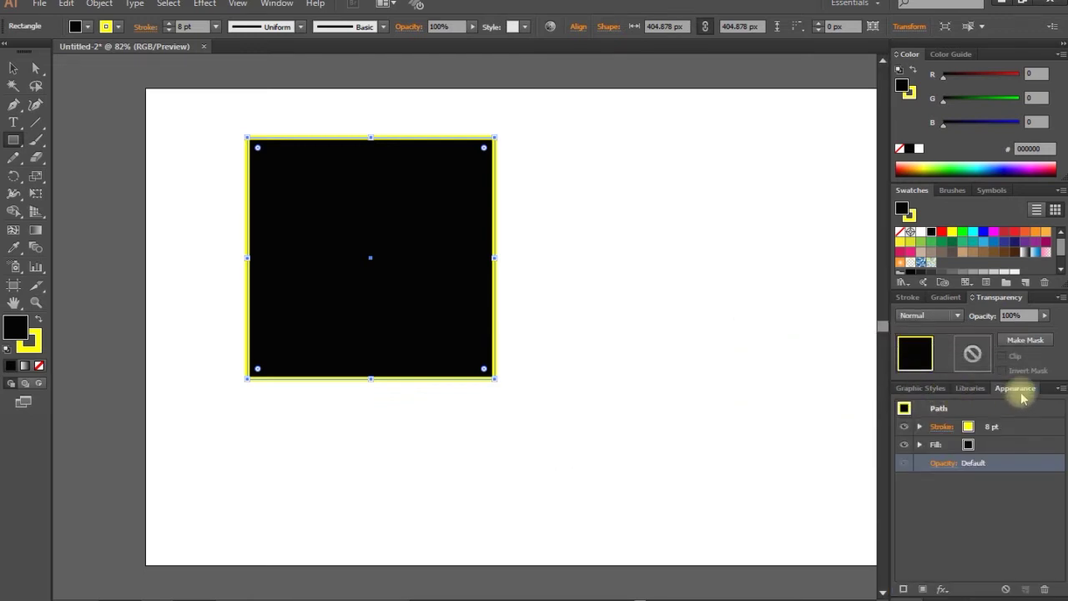
pyautogui.moveTo(918, 400)
pyautogui.mouseDown()
pyautogui.moveTo(907, 408)
pyautogui.moveTo(980, 392)
pyautogui.moveTo(933, 392)
pyautogui.mouseUp()
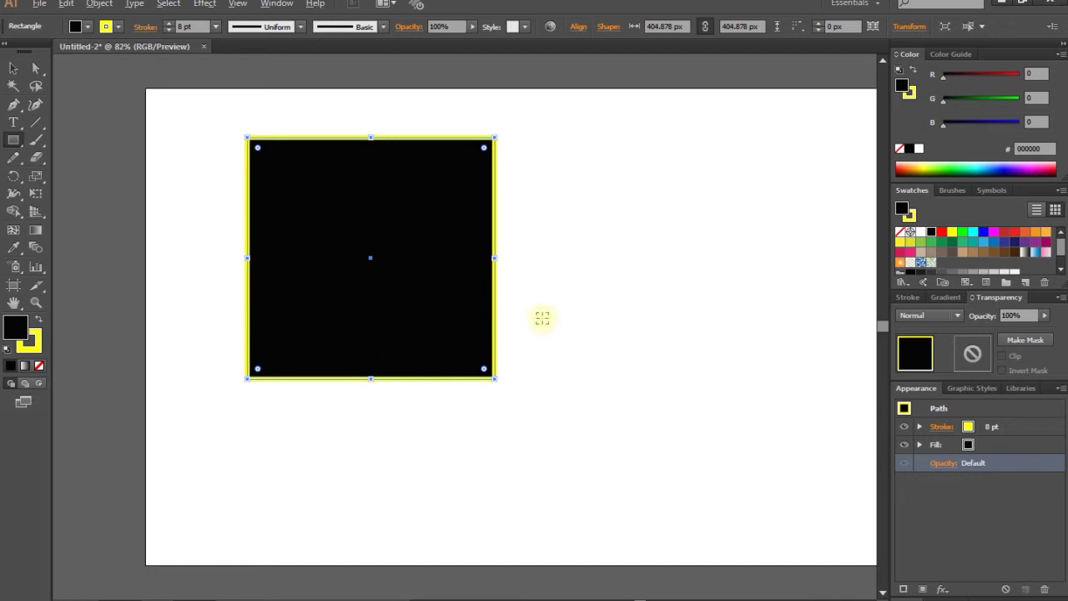
# Step: Zoom to 150%, centre the black square in view, and switch to the Selection Tool
pyautogui.scroll(2, 542, 318)
pyautogui.moveTo(508, 275)
pyautogui.mouseDown()
pyautogui.moveTo(603, 362)
pyautogui.moveTo(727, 389)
pyautogui.mouseUp()
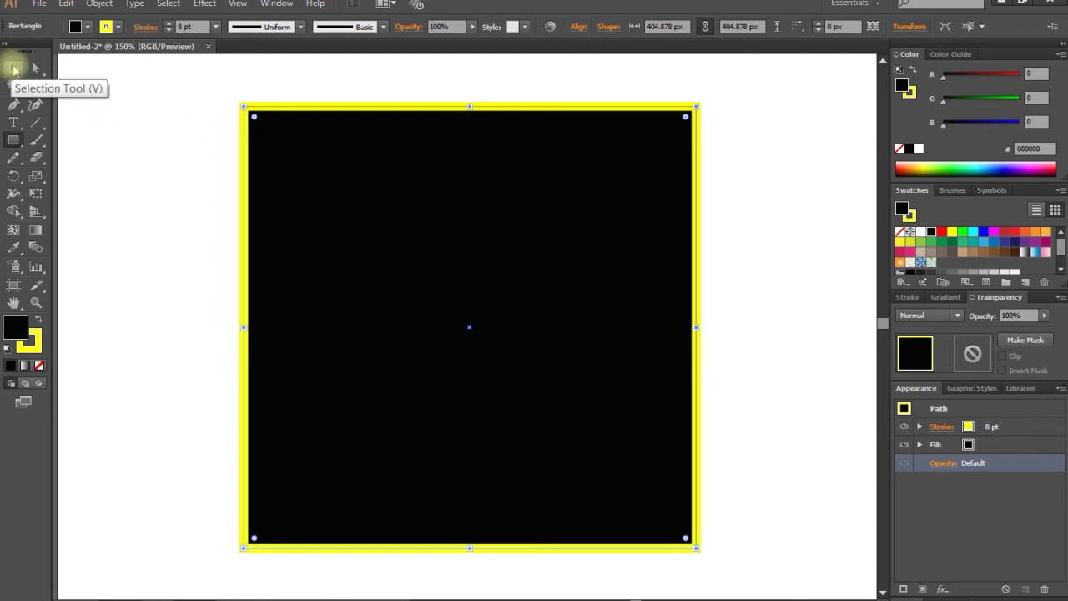
pyautogui.click(15, 70)
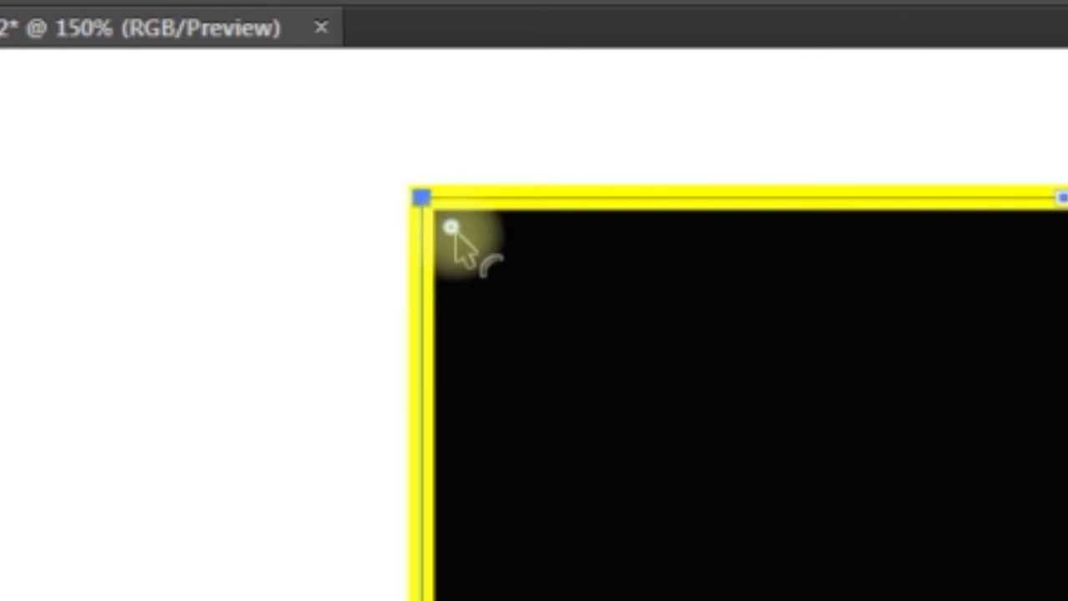
# Step: Drag a Live Corner widget to round the square's corners to a 75.1 px radius
pyautogui.moveTo(451, 229)
pyautogui.mouseDown()
pyautogui.moveTo(287, 171)
pyautogui.moveTo(322, 238)
pyautogui.moveTo(453, 393)
pyautogui.moveTo(364, 301)
pyautogui.moveTo(458, 417)
pyautogui.moveTo(422, 355)
pyautogui.moveTo(389, 349)
pyautogui.moveTo(455, 408)
pyautogui.moveTo(387, 333)
pyautogui.moveTo(448, 395)
pyautogui.moveTo(398, 358)
pyautogui.moveTo(393, 370)
pyautogui.moveTo(300, 279)
pyautogui.moveTo(266, 274)
pyautogui.moveTo(358, 231)
pyautogui.moveTo(303, 170)
pyautogui.moveTo(317, 186)
pyautogui.mouseUp()
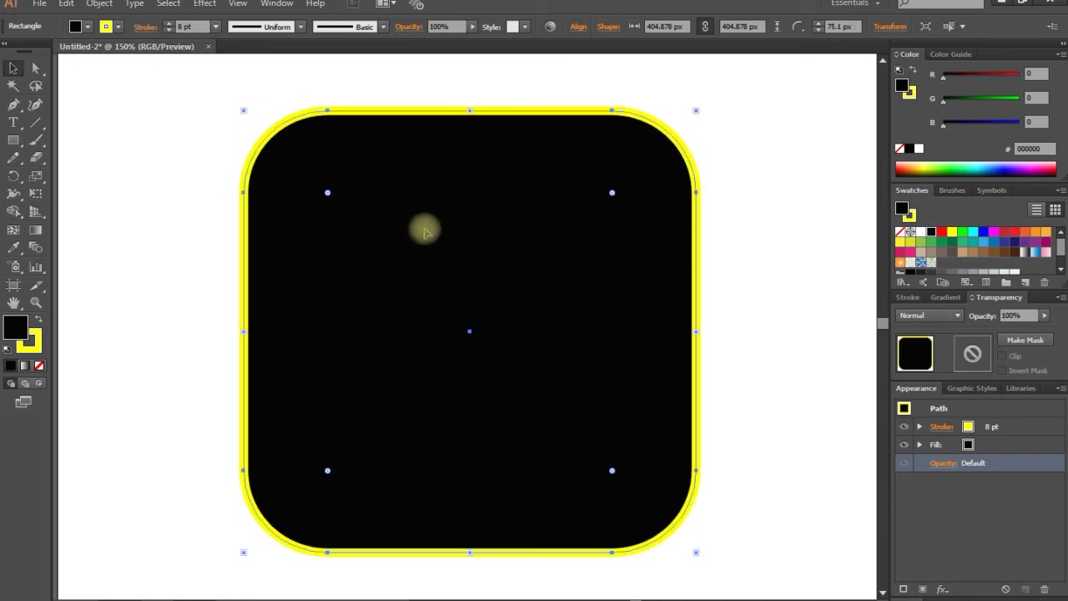
pyautogui.scroll(-2, 453, 237)
pyautogui.scroll(1, 454, 237)
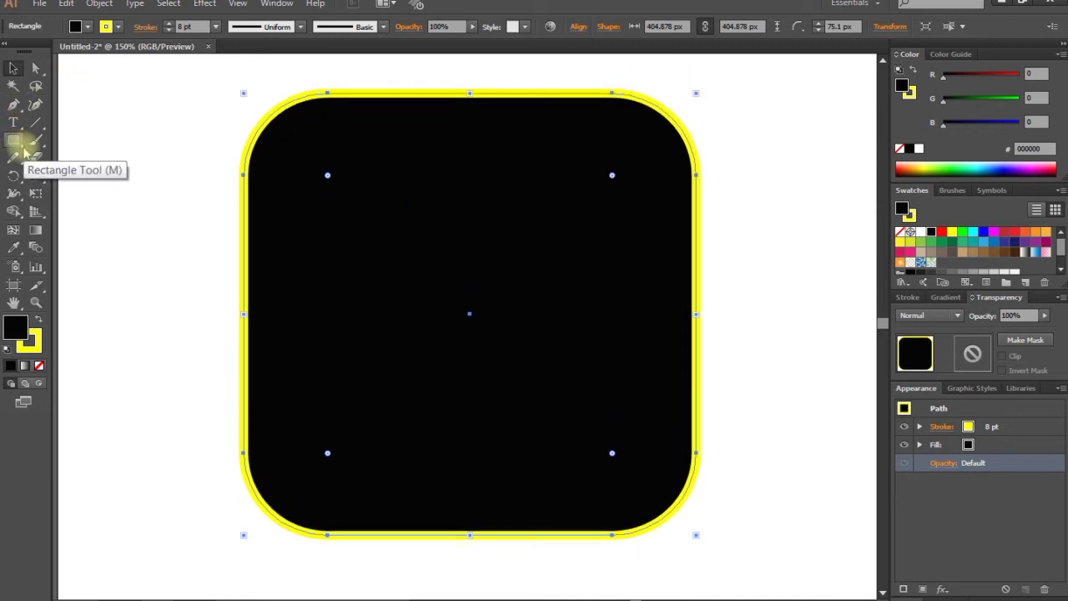
# Step: Draw a 219.333 px black circle with 8 pt yellow stroke right of the rounded square
pyautogui.click(24, 149)
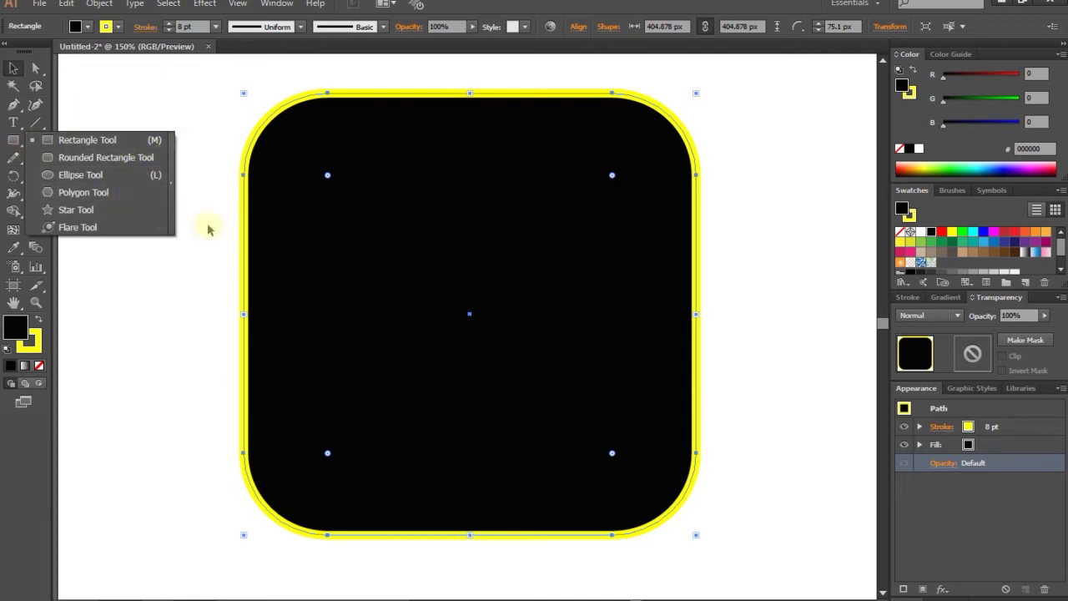
pyautogui.moveTo(780, 322)
pyautogui.mouseDown()
pyautogui.moveTo(462, 301)
pyautogui.moveTo(146, 336)
pyautogui.mouseUp()
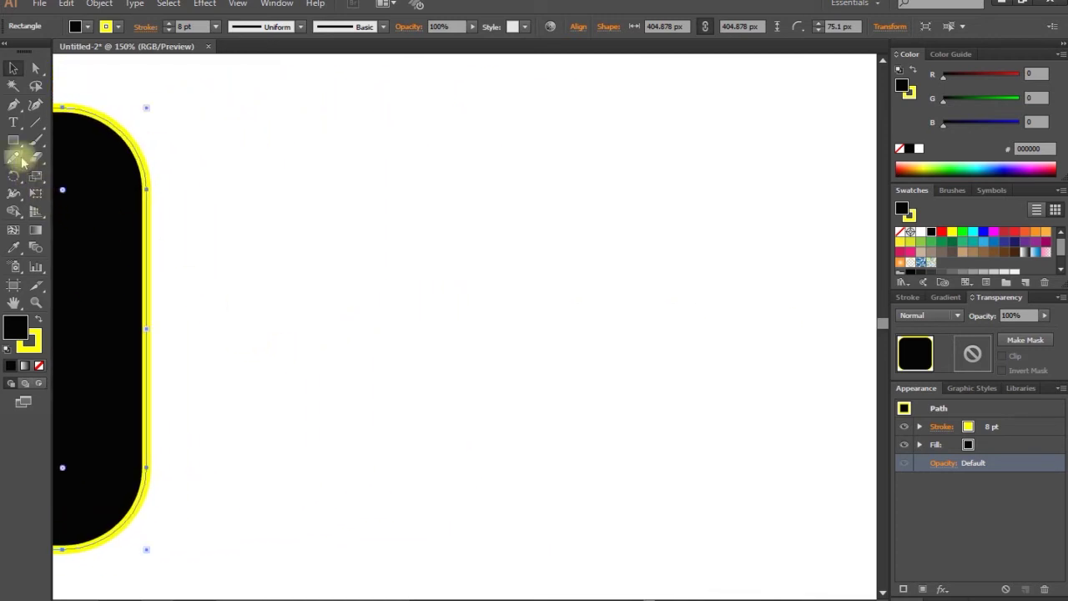
pyautogui.click(19, 141)
pyautogui.click(163, 177)
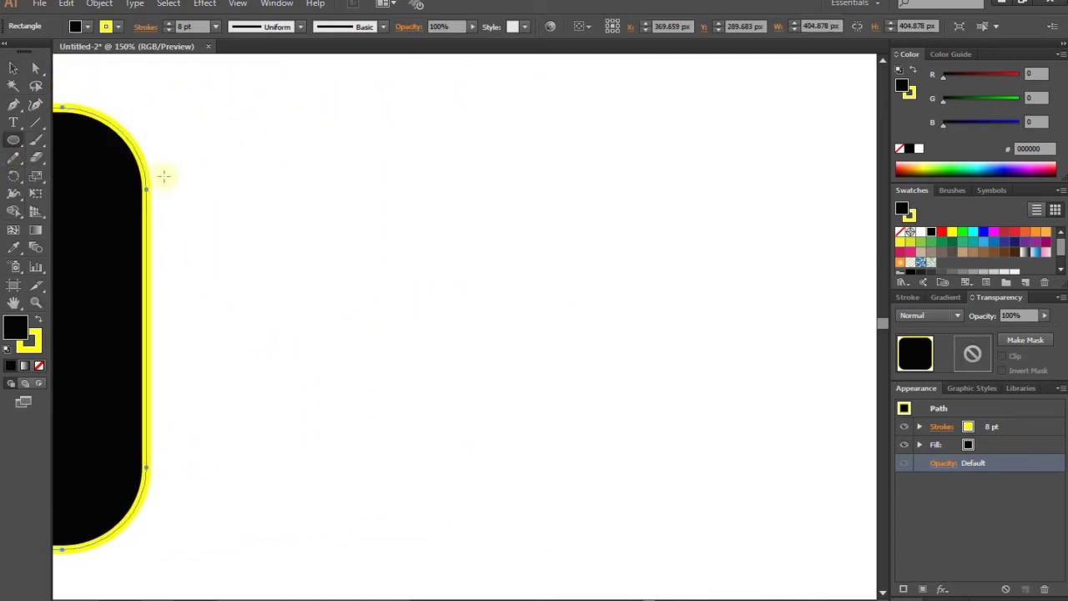
pyautogui.moveTo(348, 189)
pyautogui.mouseDown()
pyautogui.moveTo(507, 336)
pyautogui.moveTo(604, 485)
pyautogui.moveTo(696, 515)
pyautogui.moveTo(625, 391)
pyautogui.moveTo(441, 255)
pyautogui.moveTo(501, 362)
pyautogui.moveTo(656, 395)
pyautogui.moveTo(504, 329)
pyautogui.moveTo(532, 346)
pyautogui.mouseUp()
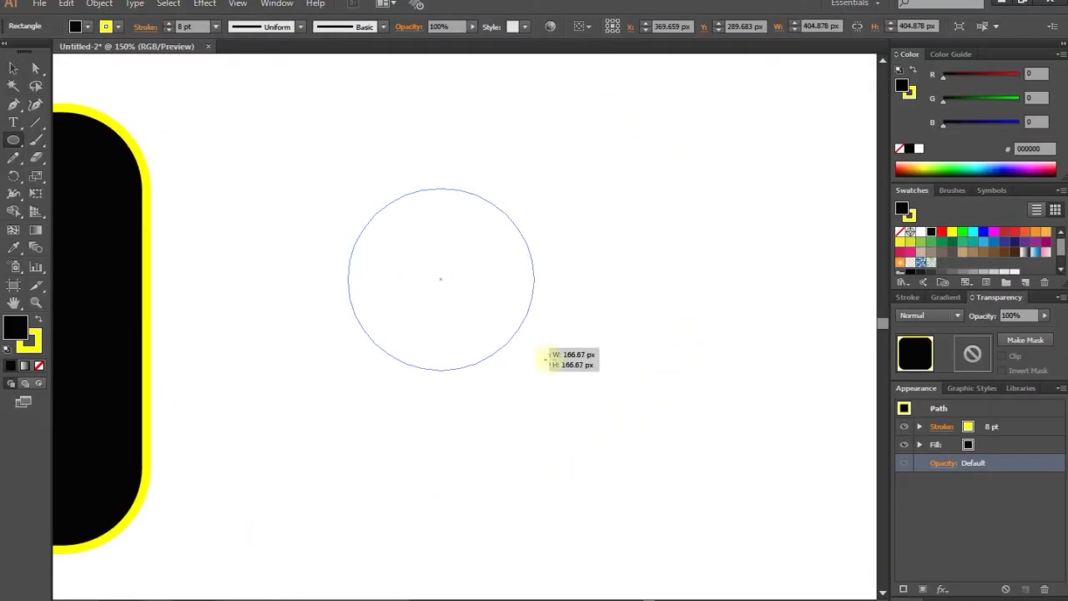
pyautogui.moveTo(556, 358)
pyautogui.mouseDown()
pyautogui.moveTo(612, 409)
pyautogui.moveTo(563, 363)
pyautogui.moveTo(602, 399)
pyautogui.moveTo(593, 384)
pyautogui.mouseUp()
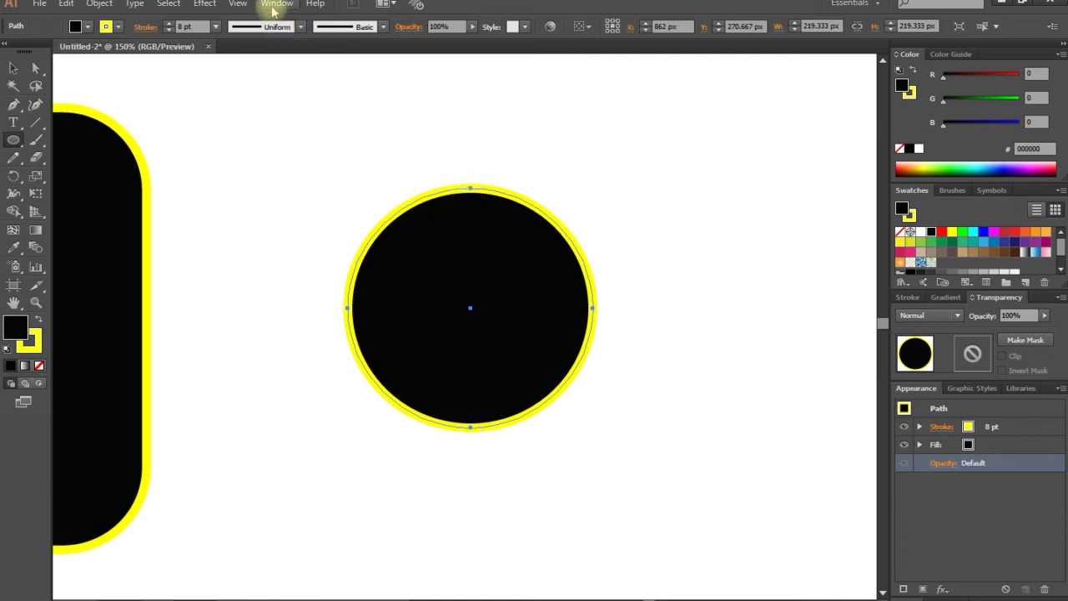
# Step: Browse view options and the Ellipse size dialog without changes, then pan below the circle
pyautogui.click(238, 5)
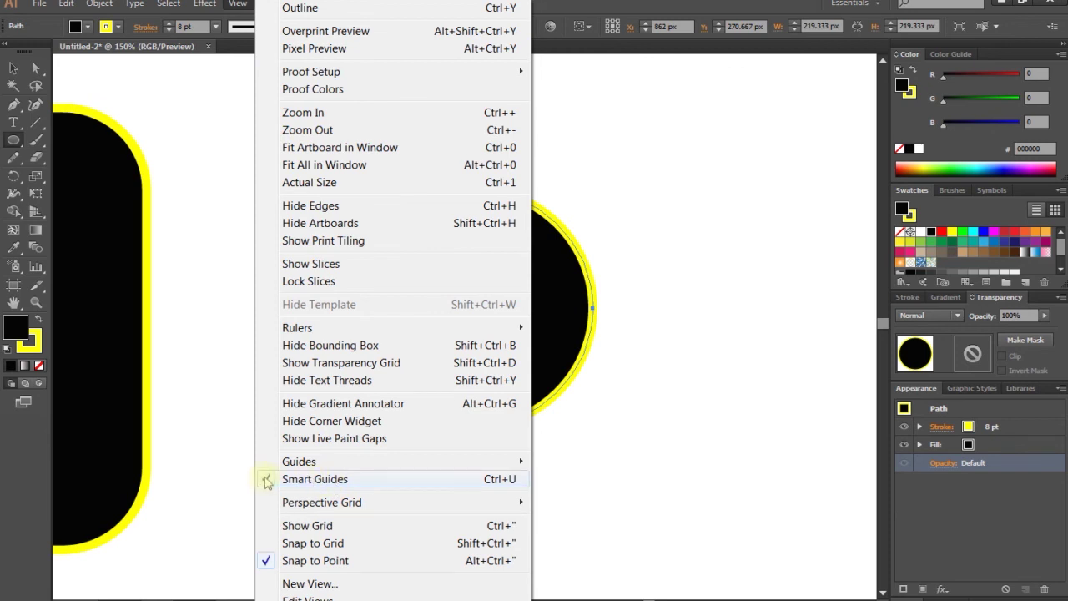
pyautogui.click(597, 292)
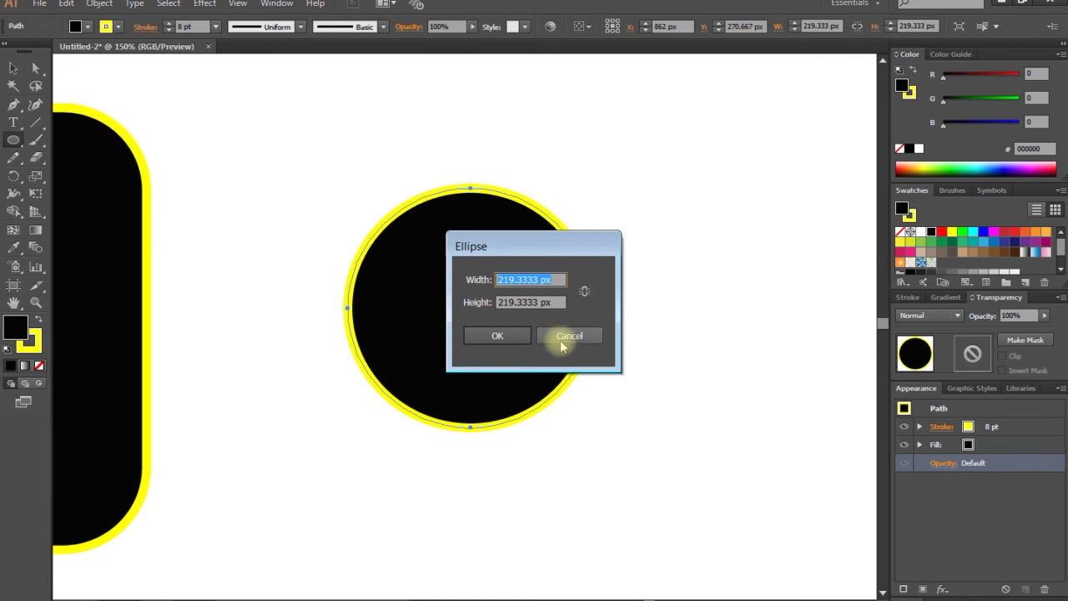
pyautogui.click(589, 336)
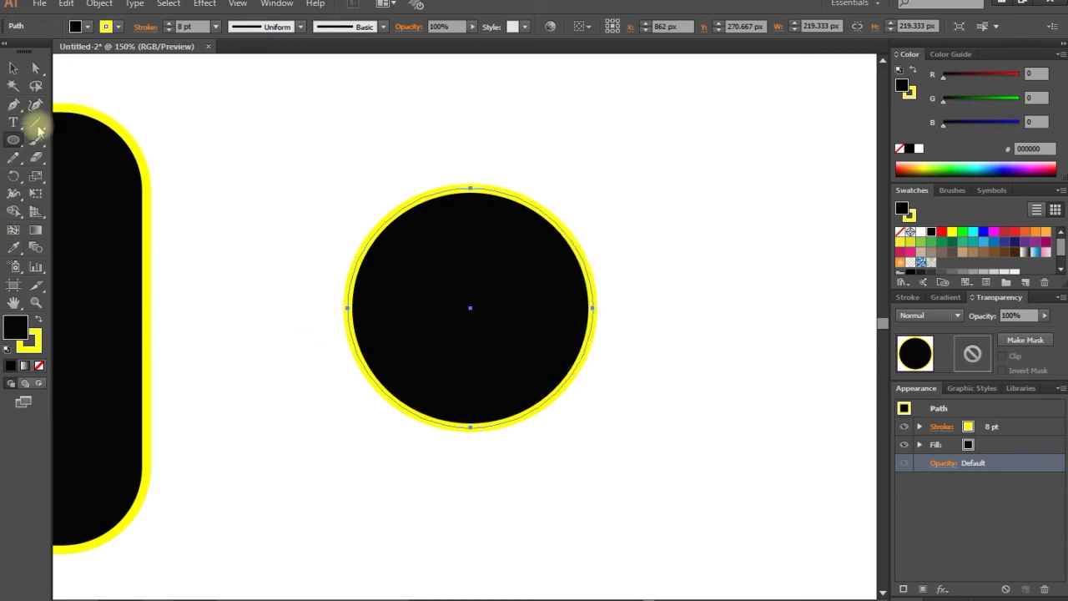
pyautogui.click(262, 123)
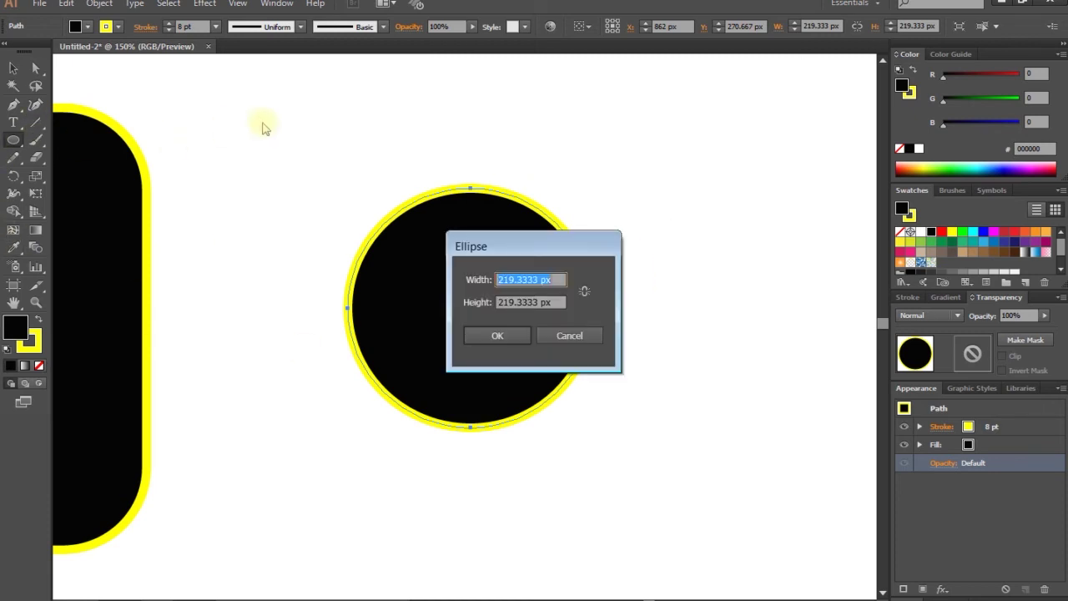
pyautogui.click(564, 332)
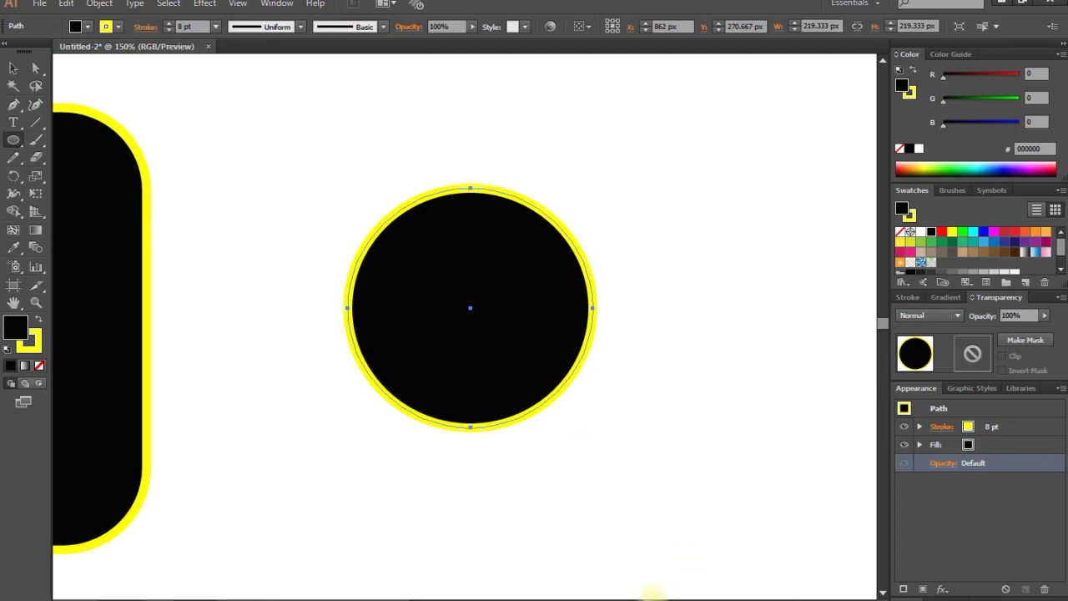
pyautogui.hscroll(-2, 657, 593)
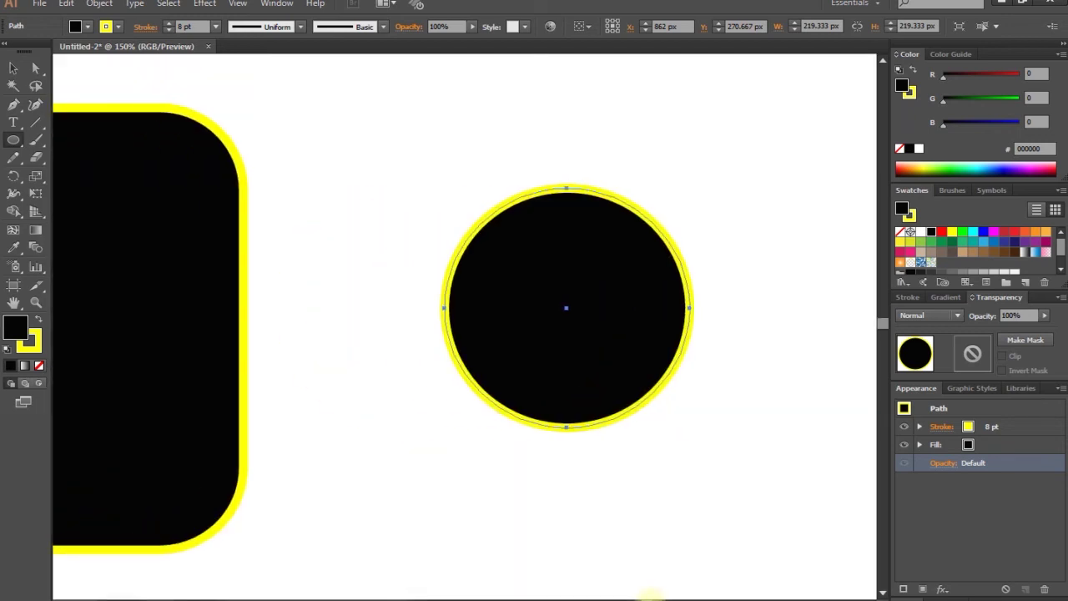
pyautogui.moveTo(630, 497); pyautogui.dragTo(559, 192)
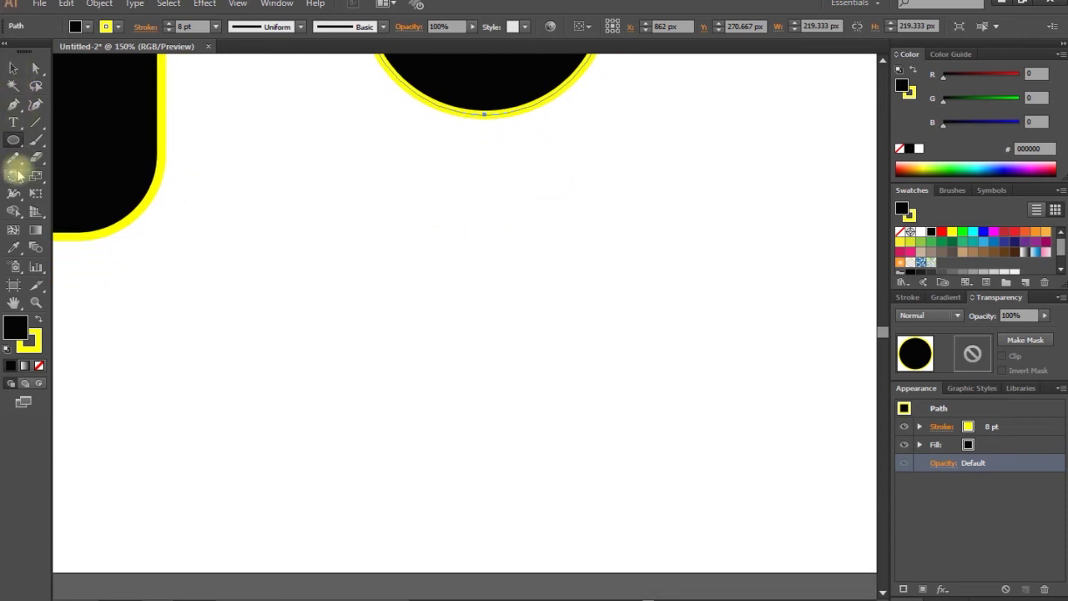
# Step: Create a three-sided polygon triangle below the circle with the Polygon Tool
pyautogui.moveTo(14, 140); pyautogui.dragTo(55, 184)
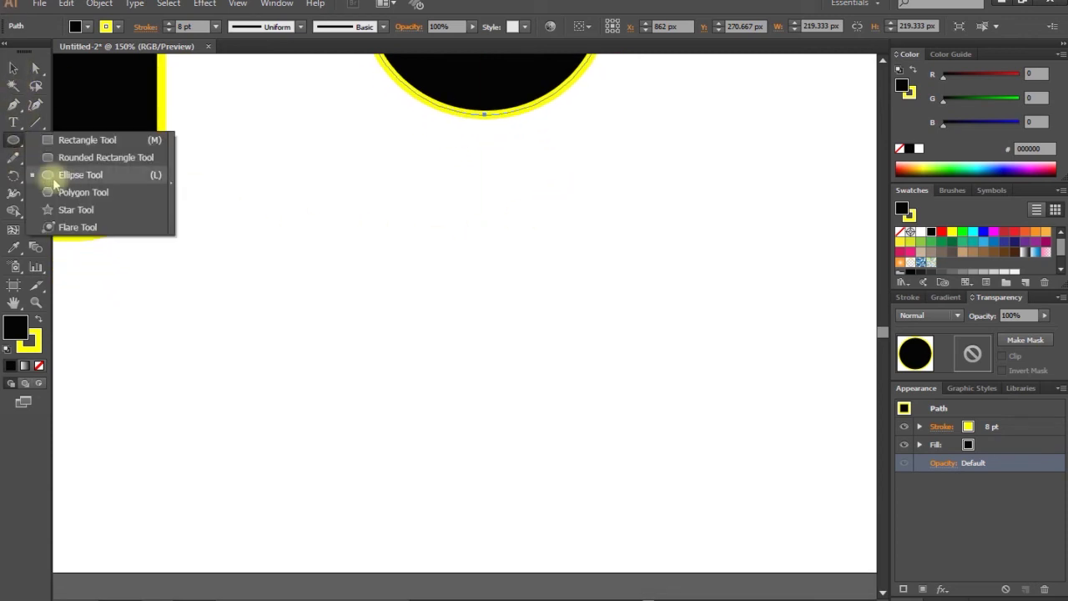
pyautogui.click(116, 179)
pyautogui.click(469, 311)
pyautogui.moveTo(524, 307)
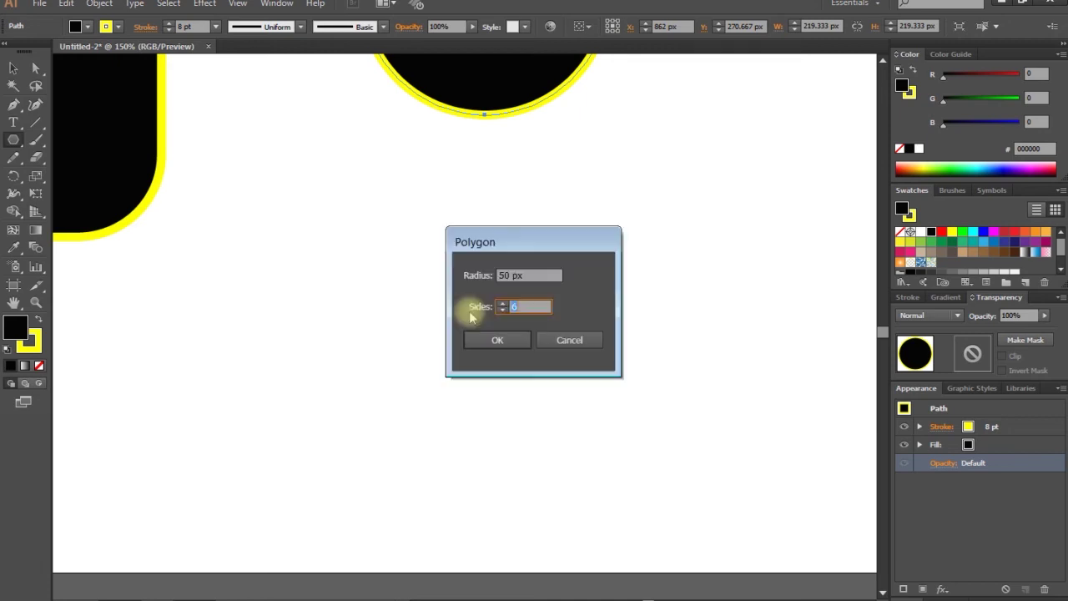
pyautogui.moveTo(512, 240); pyautogui.dragTo(485, 257)
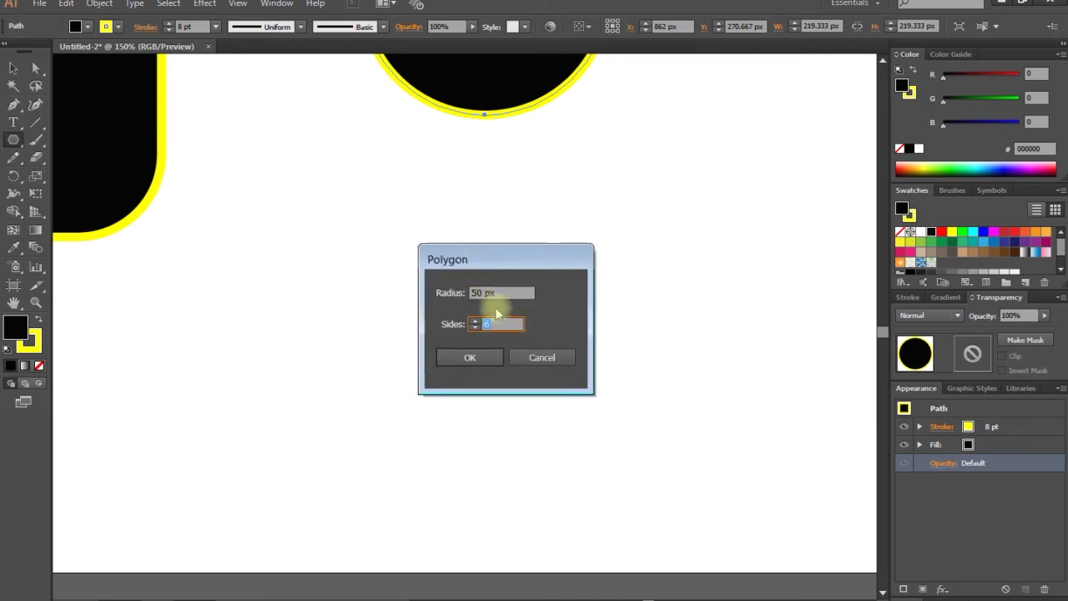
pyautogui.click(472, 359)
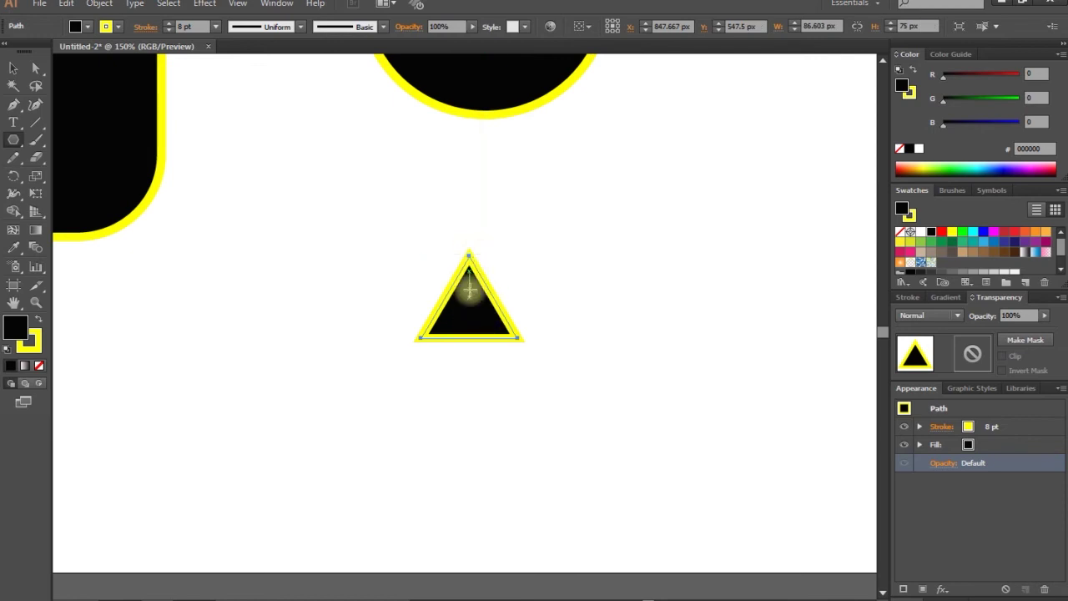
# Step: Move the triangle down-right and scale it up to about 158.5 × 143.2 px
pyautogui.click(14, 69)
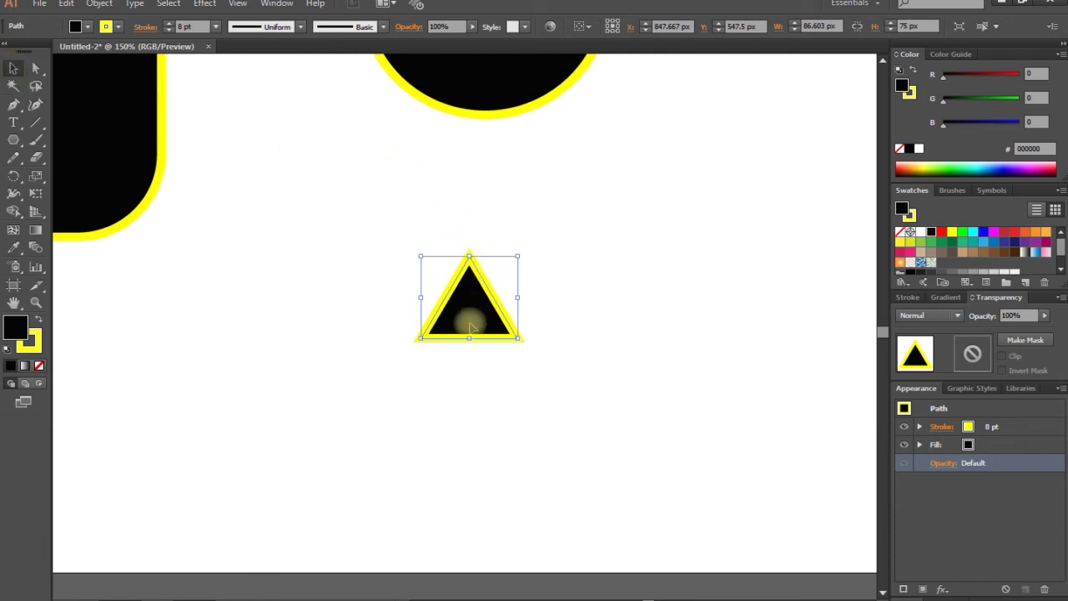
pyautogui.moveTo(469, 311); pyautogui.dragTo(504, 339)
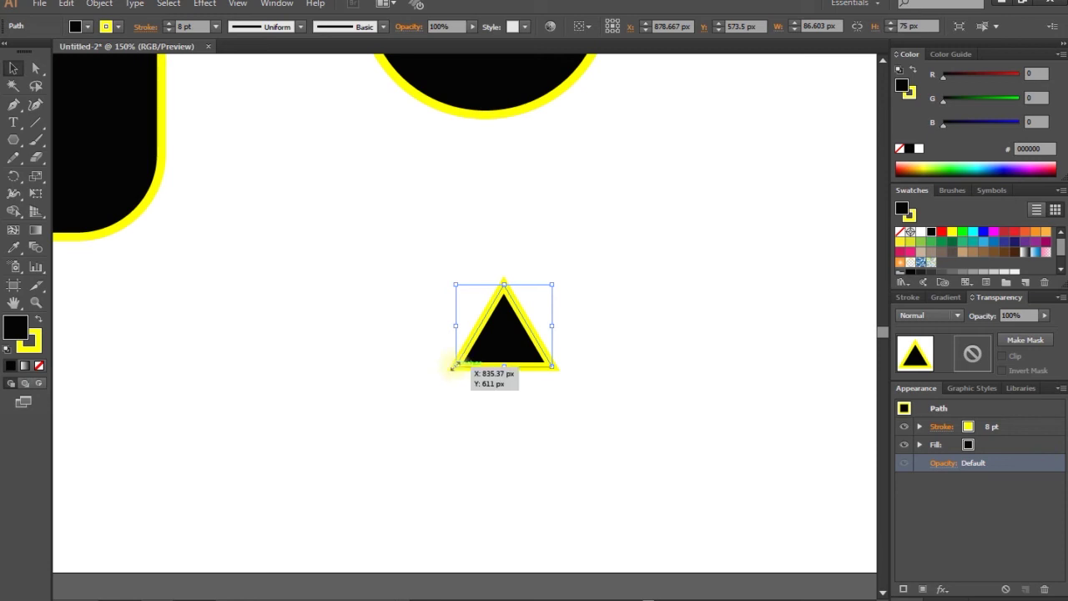
pyautogui.moveTo(453, 366)
pyautogui.mouseDown()
pyautogui.moveTo(366, 434)
pyautogui.moveTo(383, 454)
pyautogui.moveTo(361, 432)
pyautogui.mouseUp()
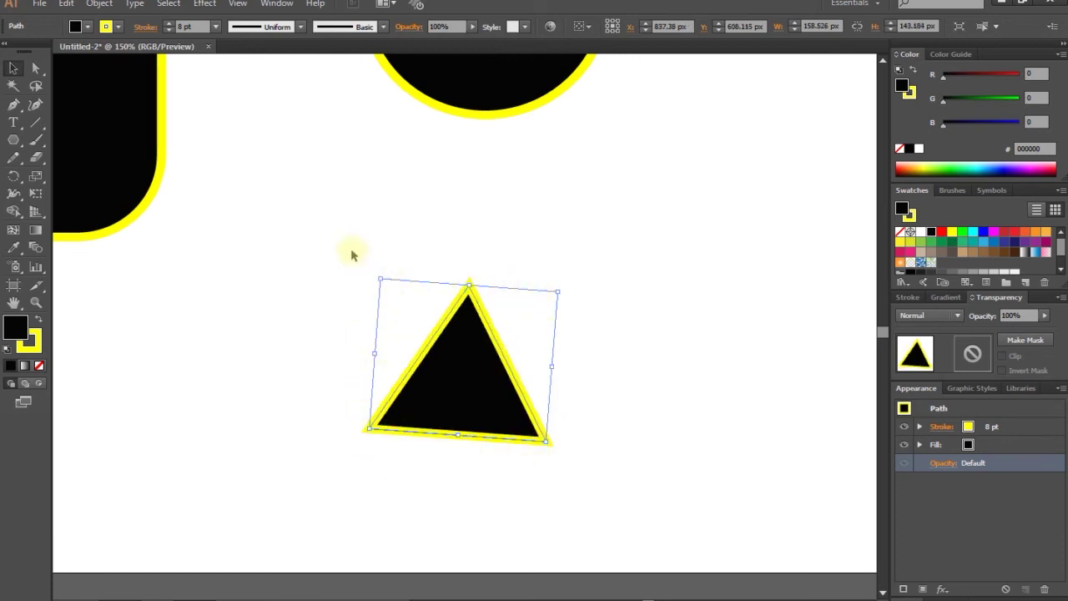
# Step: Reselect the triangle and rotate it about 3° so its base sits level
pyautogui.click(542, 419)
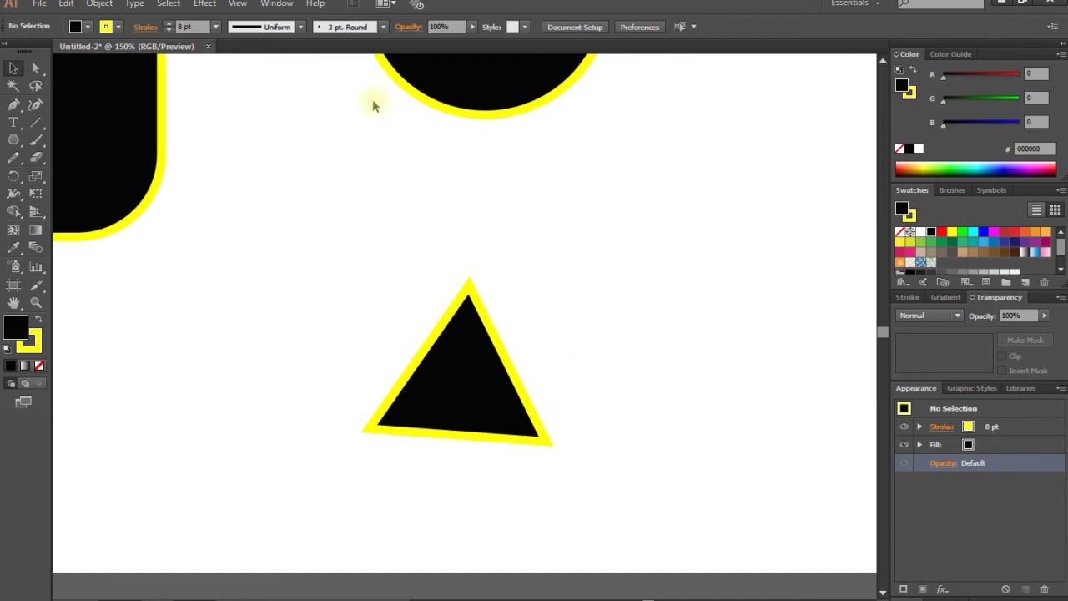
pyautogui.click(237, 7)
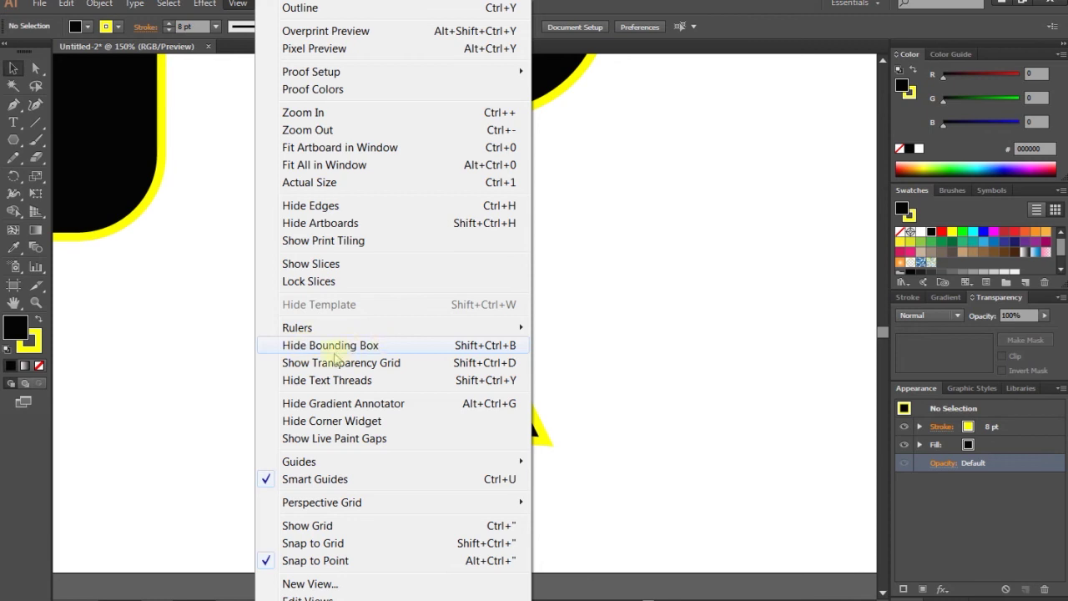
pyautogui.click(555, 355)
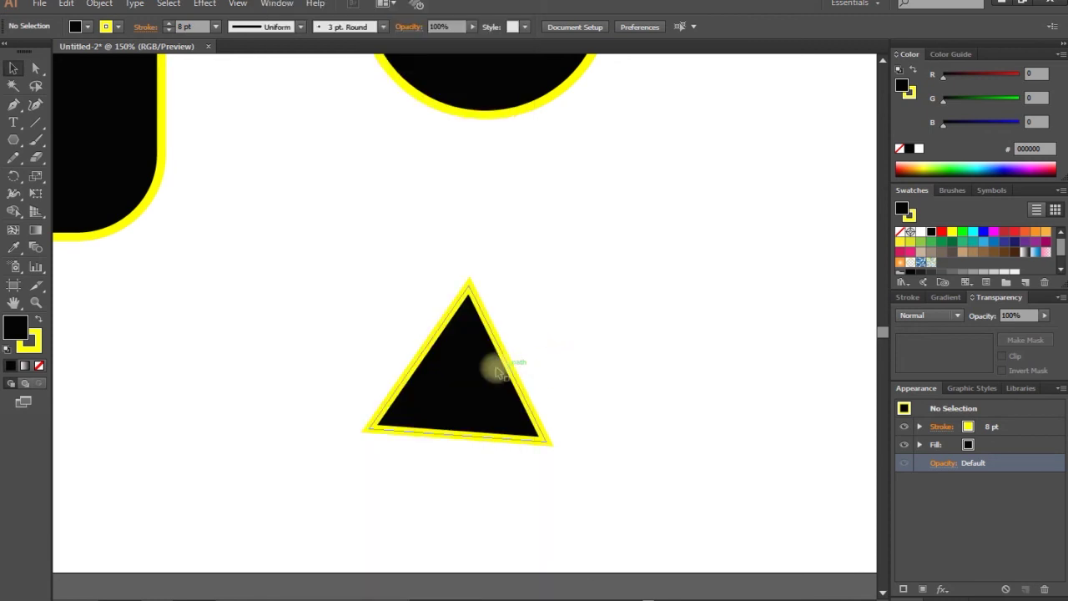
pyautogui.click(432, 336)
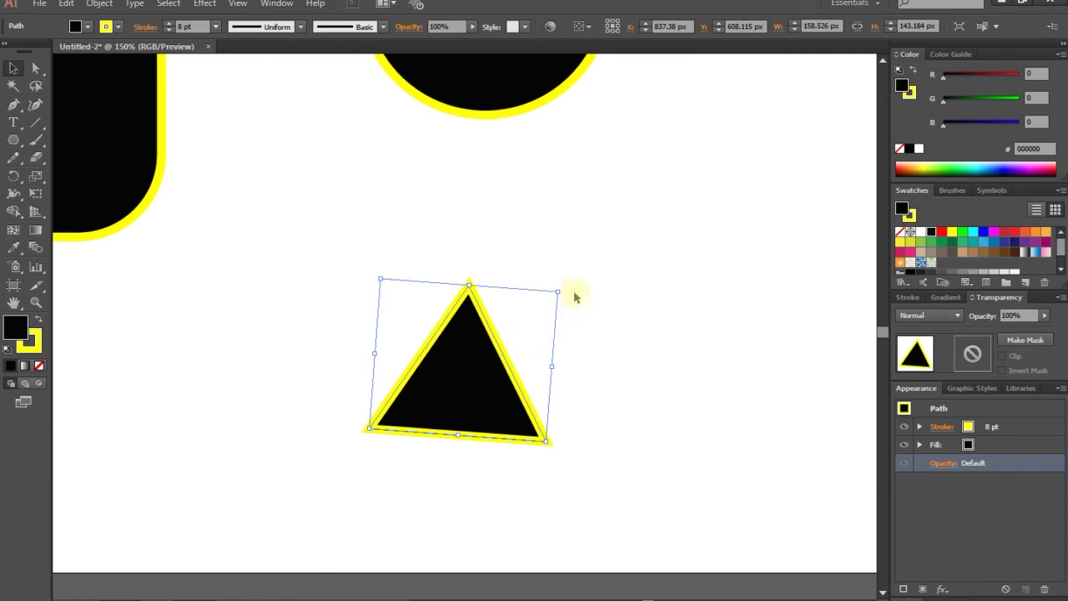
pyautogui.moveTo(565, 286)
pyautogui.mouseDown()
pyautogui.moveTo(555, 277)
pyautogui.moveTo(560, 291)
pyautogui.mouseUp()
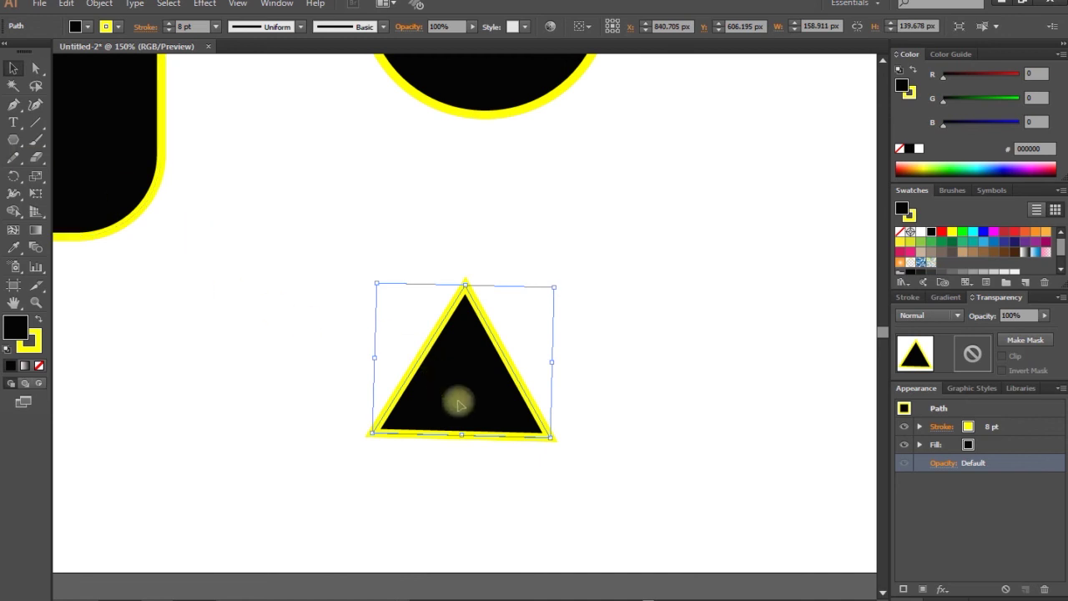
pyautogui.click(62, 5)
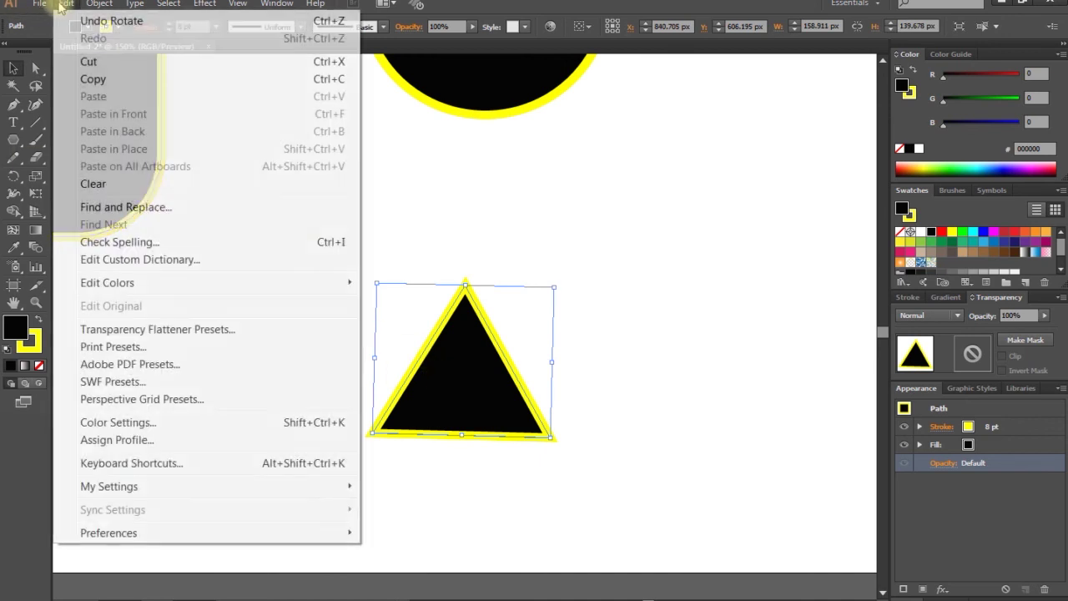
pyautogui.click(245, 80)
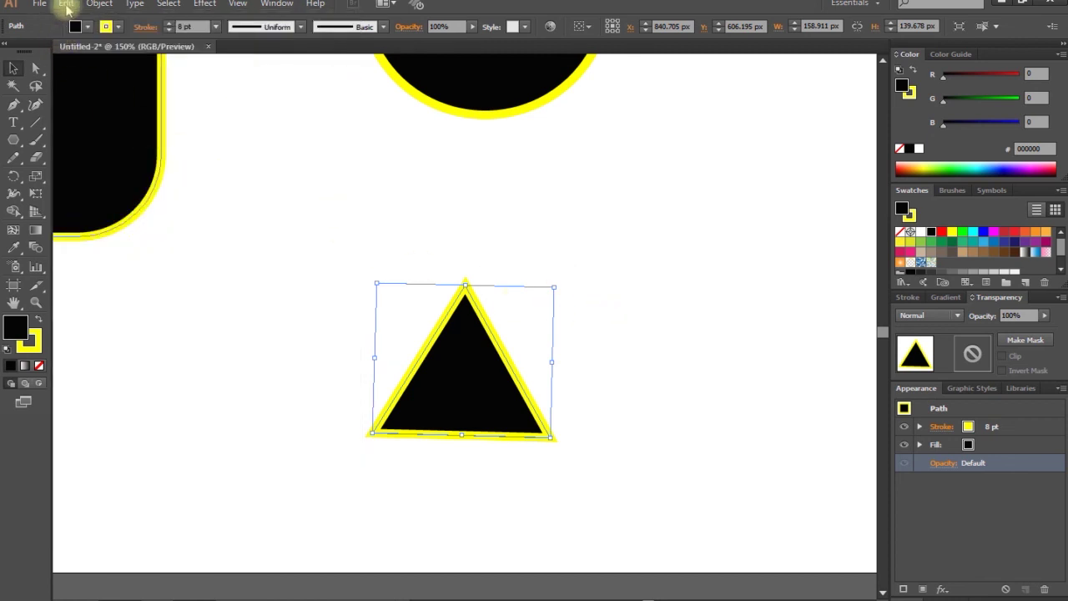
pyautogui.click(65, 4)
pyautogui.click(121, 96)
pyautogui.moveTo(504, 331); pyautogui.dragTo(611, 328)
pyautogui.moveTo(620, 332); pyautogui.dragTo(620, 362)
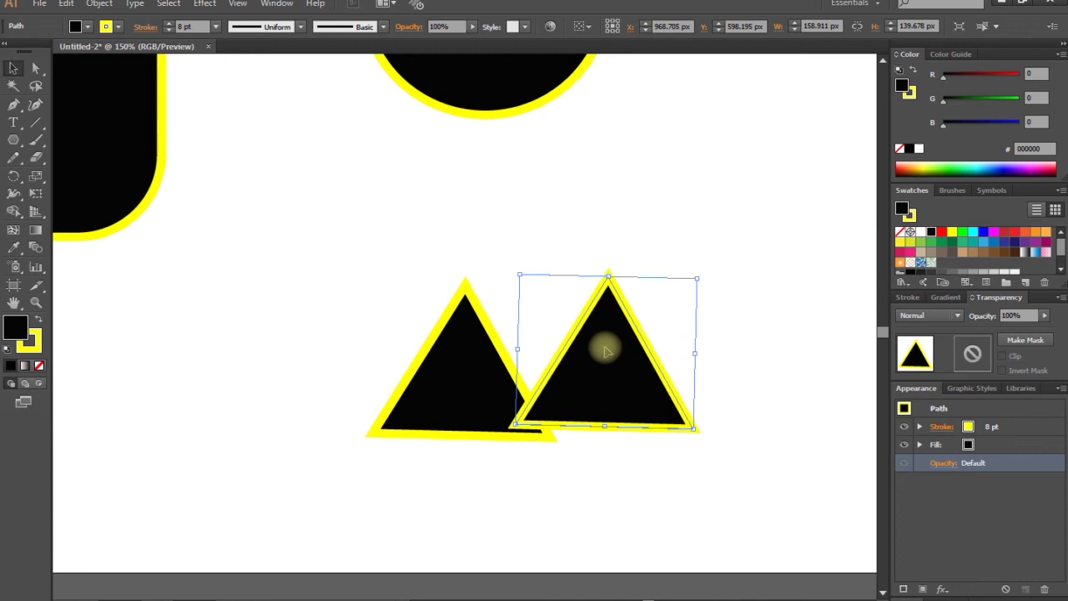
pyautogui.moveTo(606, 351); pyautogui.dragTo(464, 361)
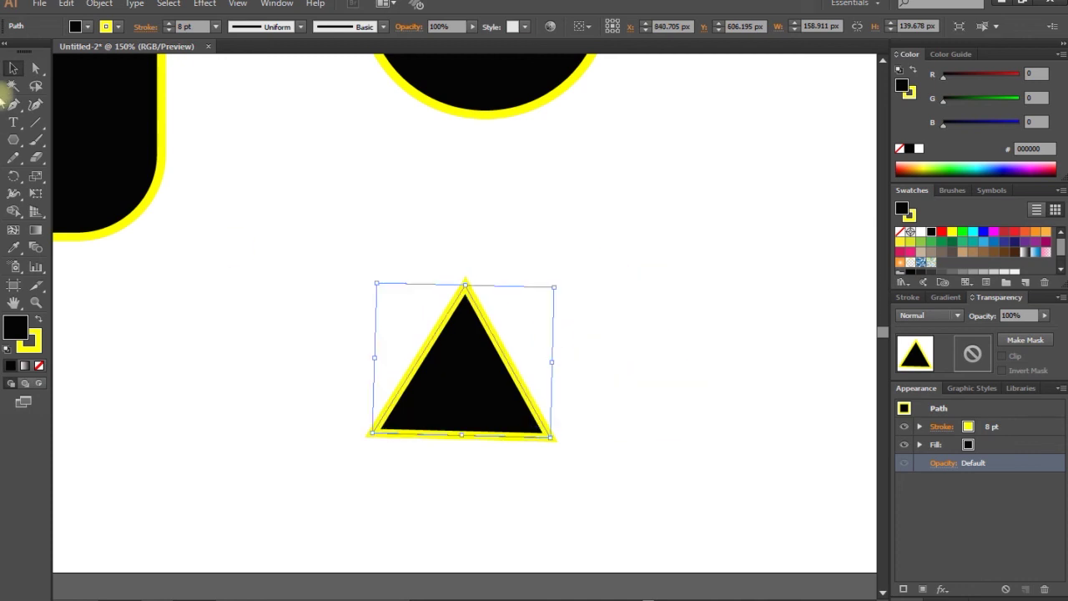
pyautogui.click(67, 4)
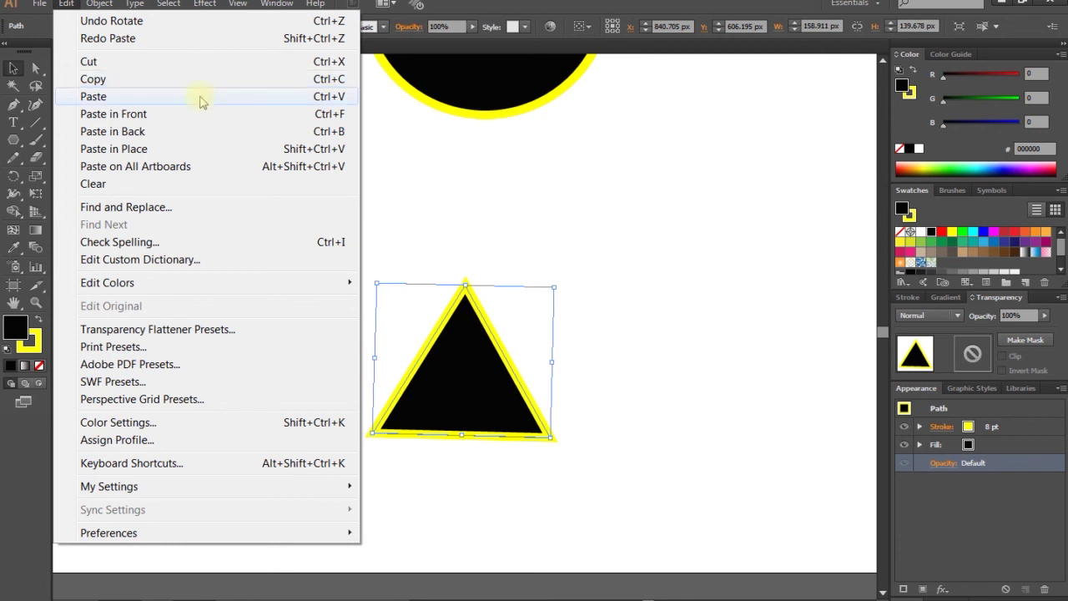
pyautogui.click(652, 261)
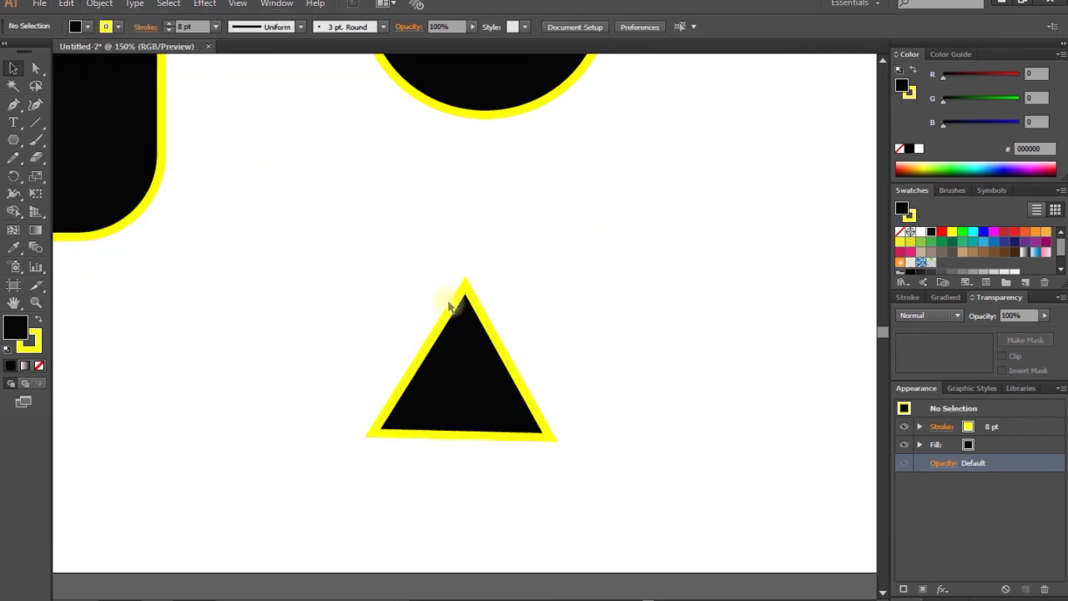
pyautogui.moveTo(583, 237); pyautogui.dragTo(487, 453)
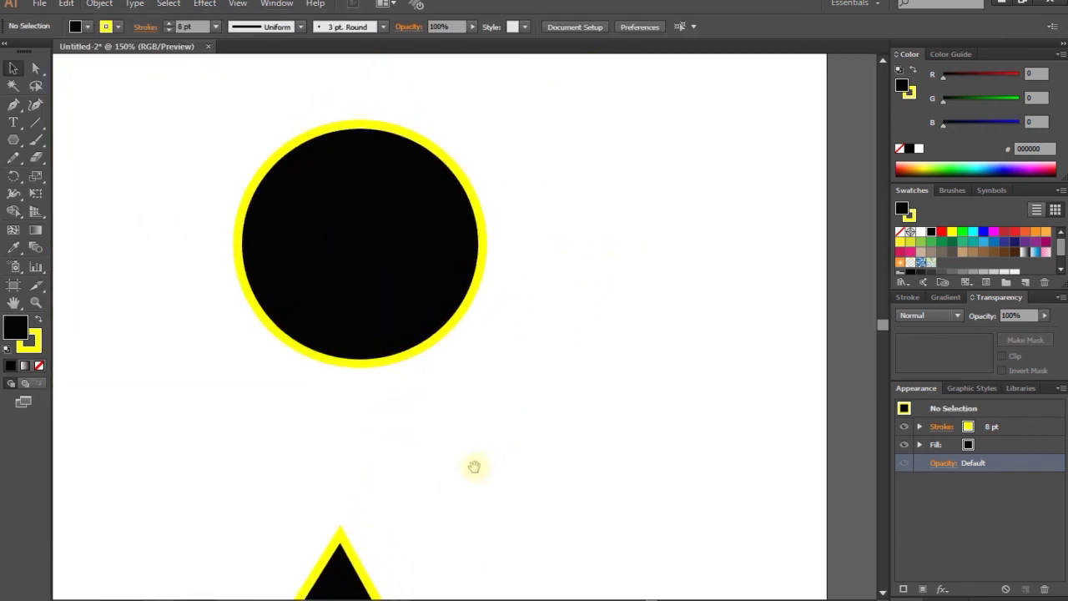
# Step: Duplicate the black circle and place the copy to the right of the original
pyautogui.scroll(2, 467, 434)
pyautogui.click(370, 360)
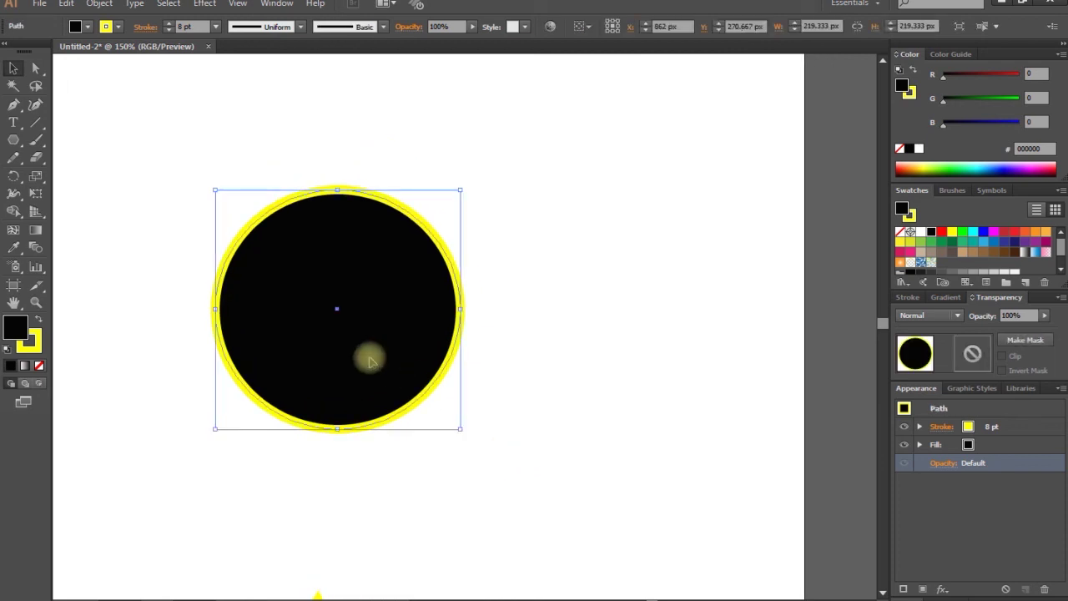
pyautogui.hotkey('ctrl', 'shift', 'b')
pyautogui.hotkey('ctrl', 'shift', 'b')
pyautogui.hotkey('ctrl', 'v')
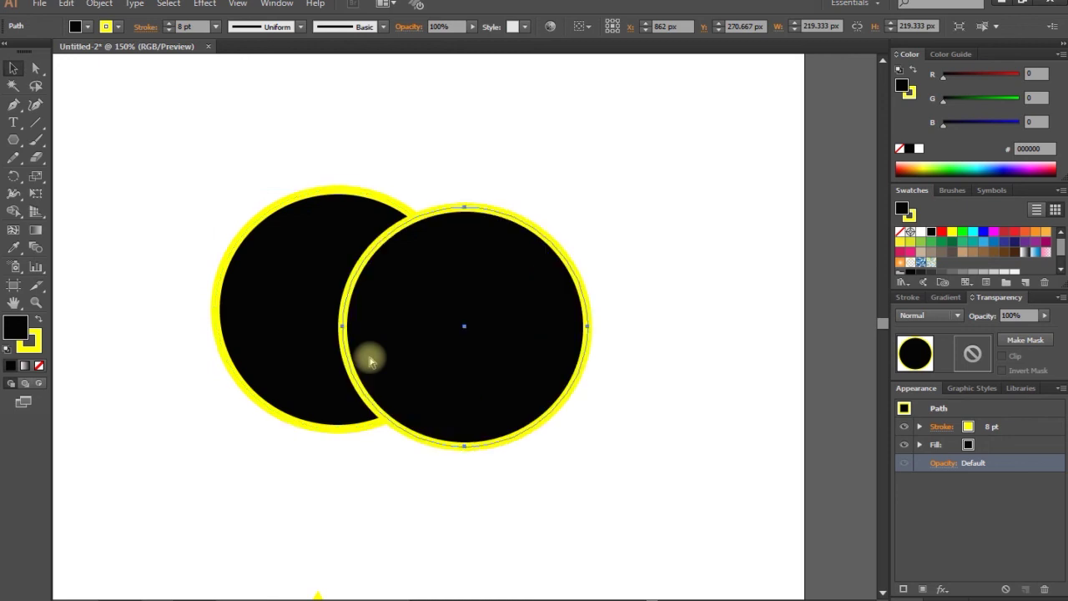
pyautogui.moveTo(471, 298)
pyautogui.mouseDown()
pyautogui.moveTo(634, 278)
pyautogui.moveTo(613, 258)
pyautogui.moveTo(616, 269)
pyautogui.mouseUp()
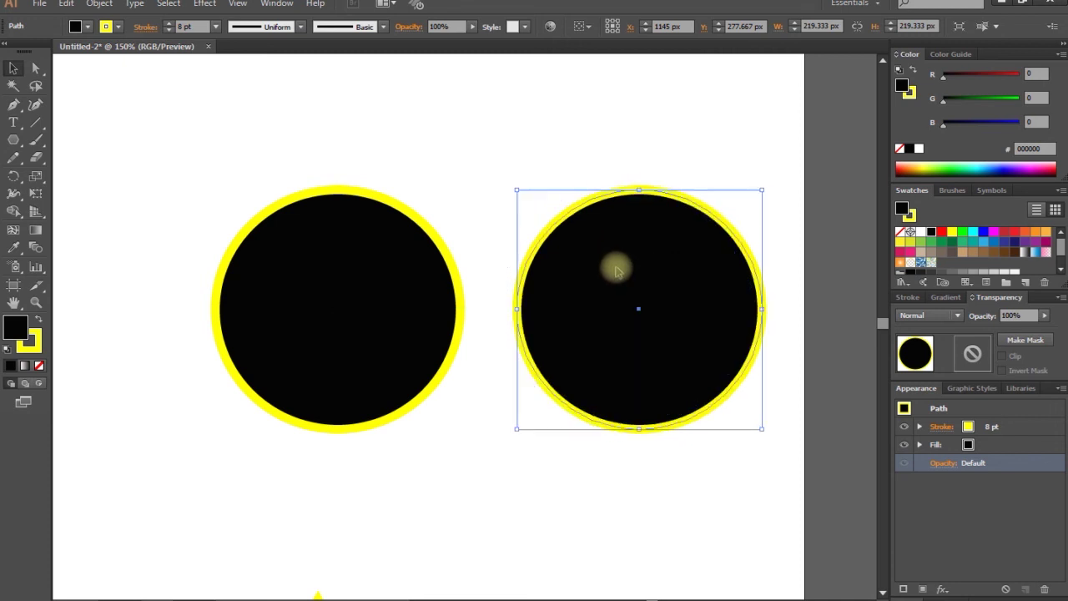
pyautogui.click(511, 166)
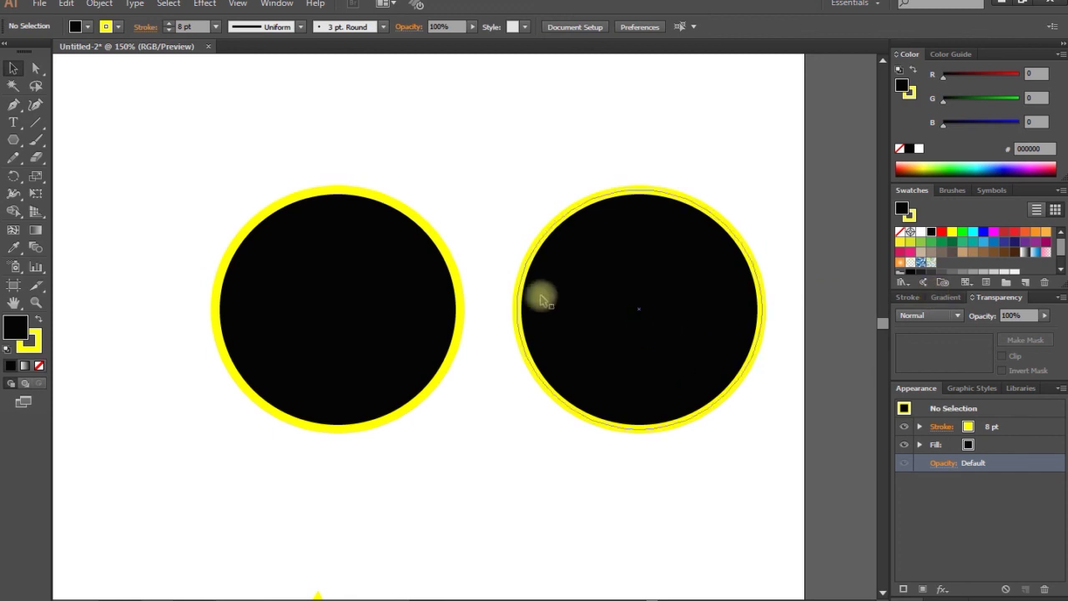
# Step: Raise the right circle's yellow stroke weight to 24 pt in Appearance
pyautogui.click(337, 343)
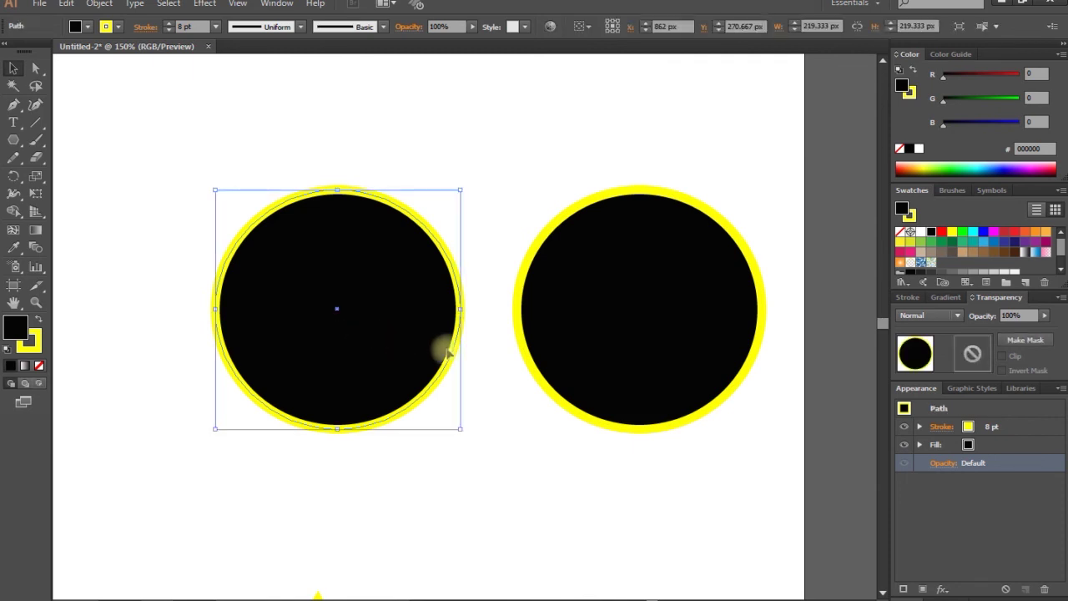
pyautogui.click(648, 339)
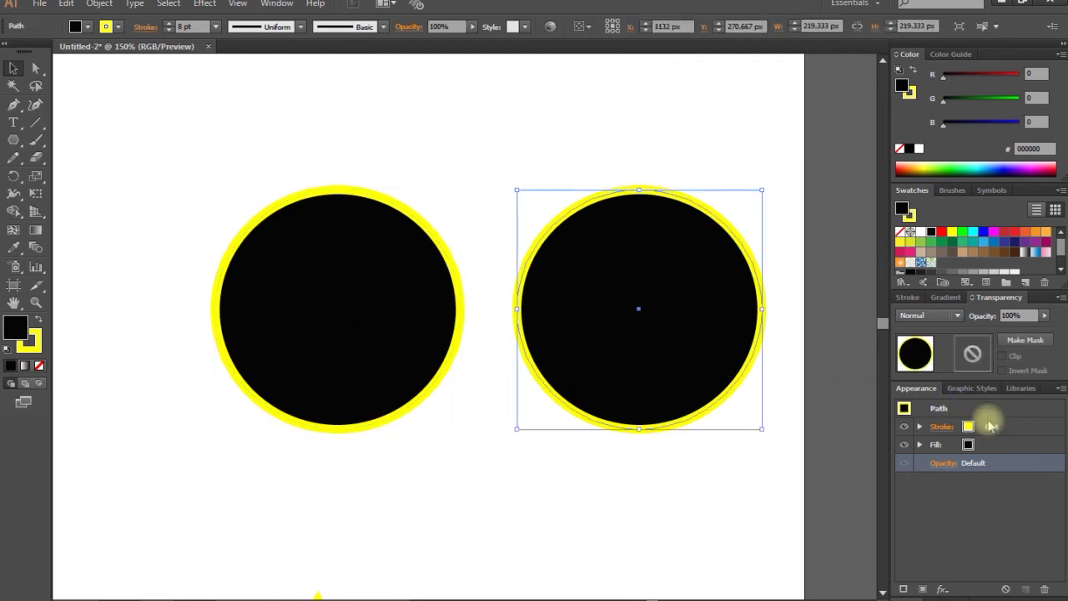
pyautogui.click(993, 428)
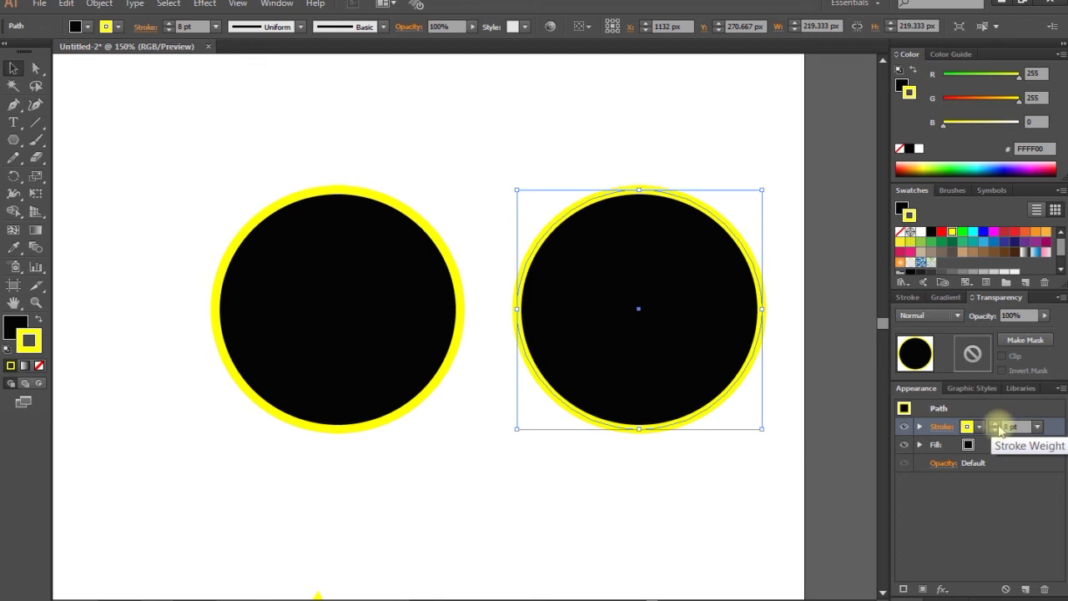
pyautogui.click(995, 423)
pyautogui.click(995, 423)
pyautogui.click(995, 423)
pyautogui.click(995, 424)
pyautogui.click(690, 476)
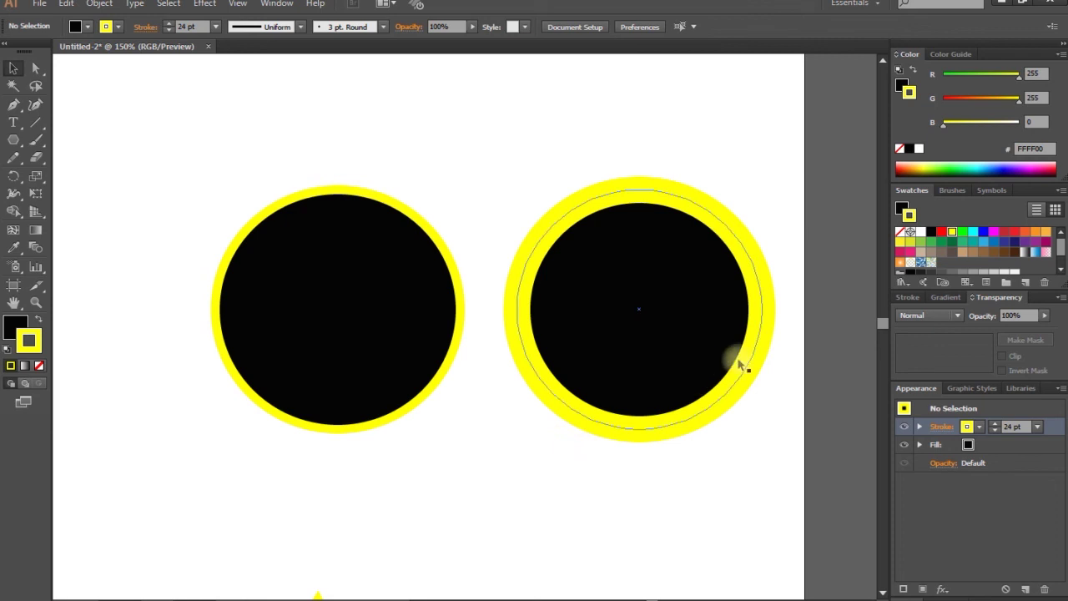
pyautogui.scroll(-2, 609, 353)
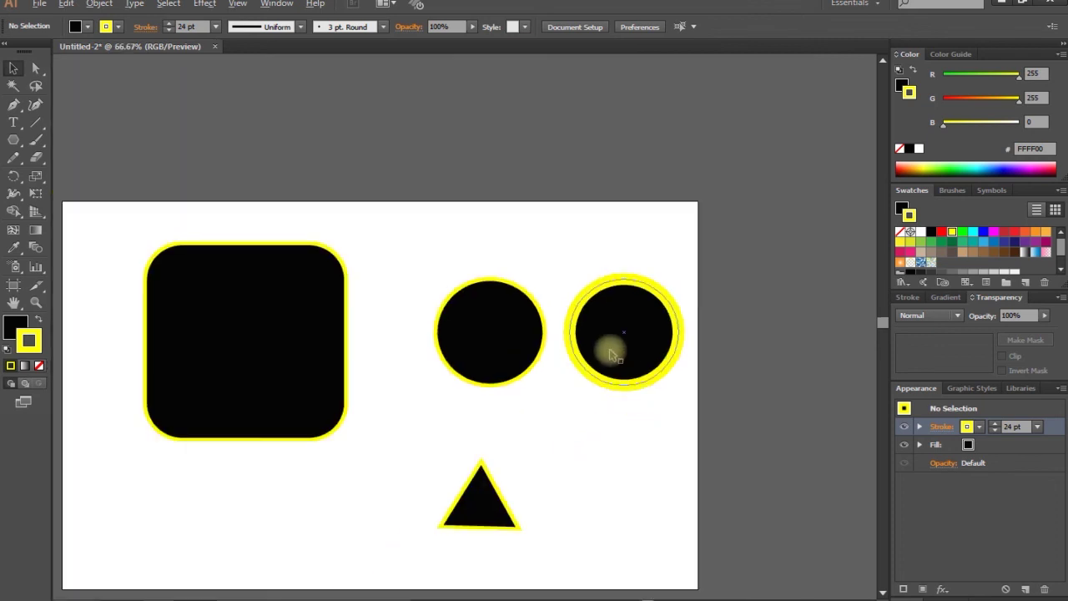
pyautogui.scroll(-1, 608, 353)
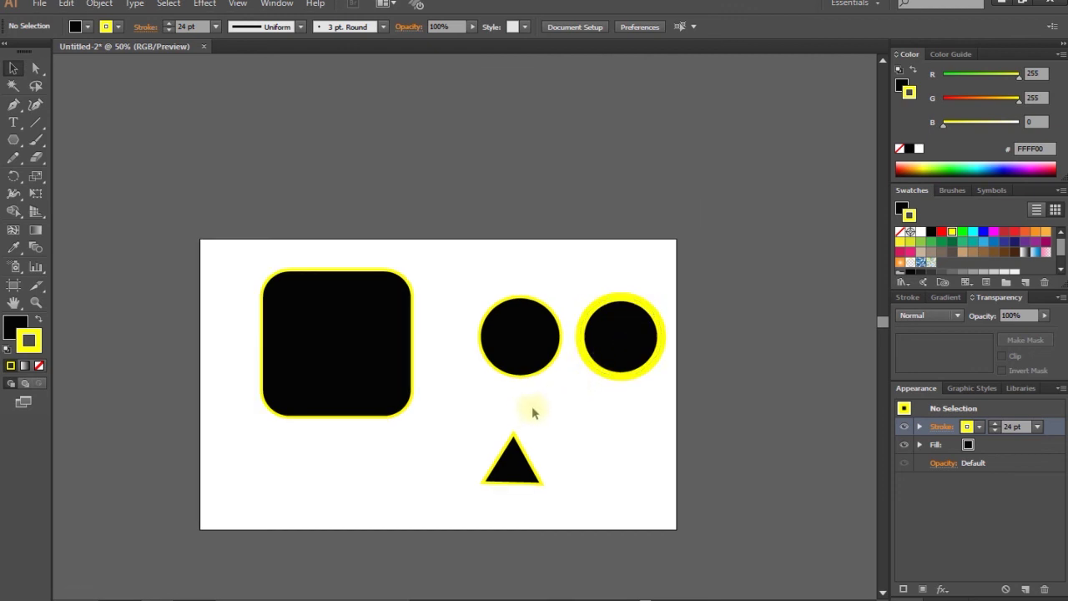
pyautogui.scroll(1, 533, 411)
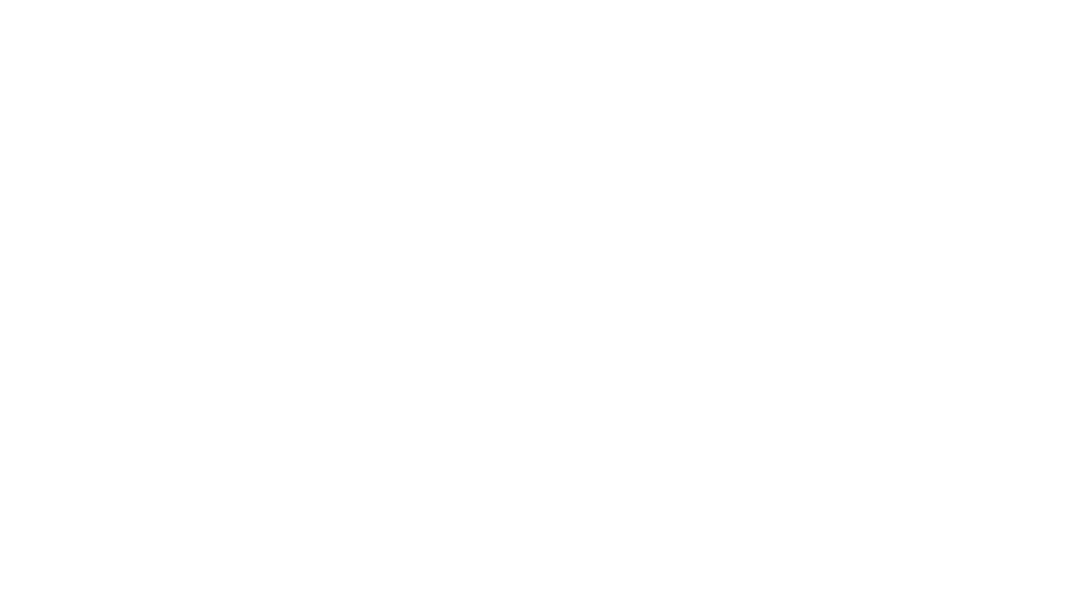